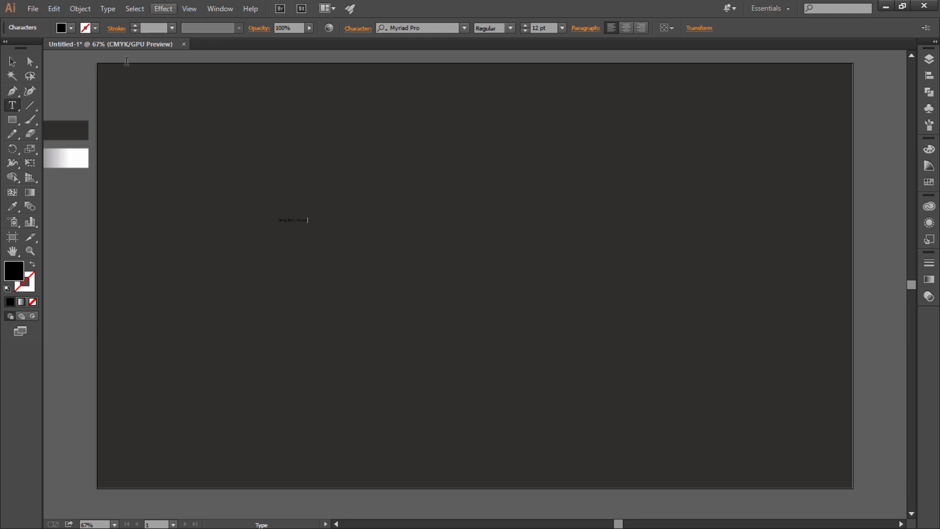
Enlarge the "Simple is Good" text to about 124.5 pt and place it near the artboard's centre.
click(13, 61)
drag(303, 226, 417, 242)
drag(362, 230, 547, 260)
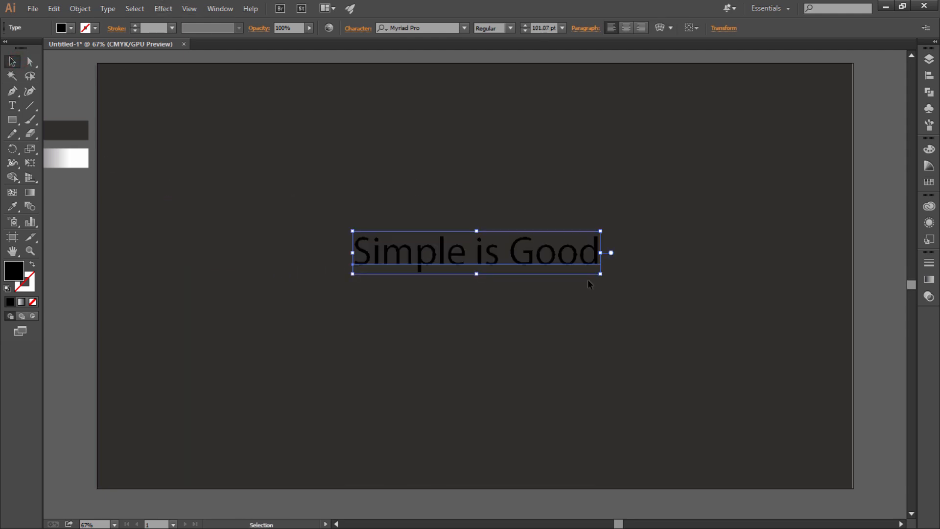
drag(602, 275, 627, 303)
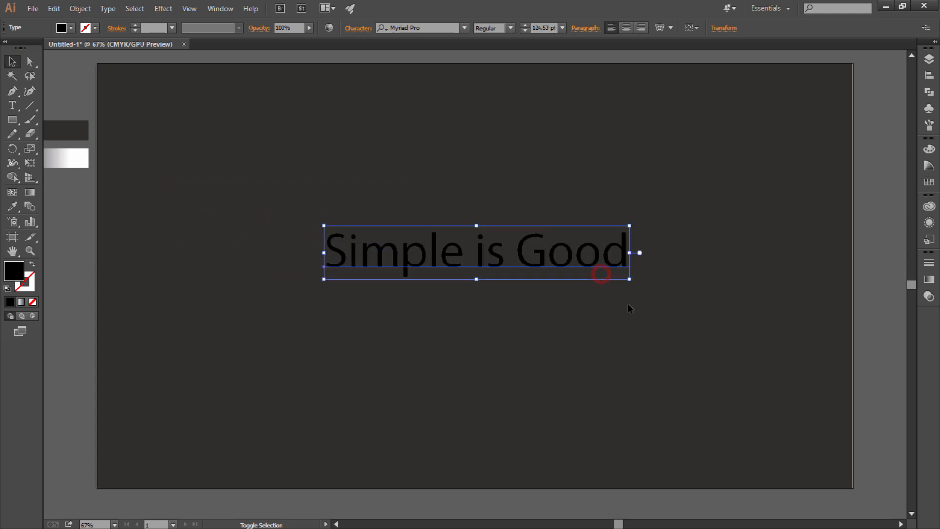
Fill the "Simple is Good" text with white.
click(70, 28)
click(24, 47)
click(267, 164)
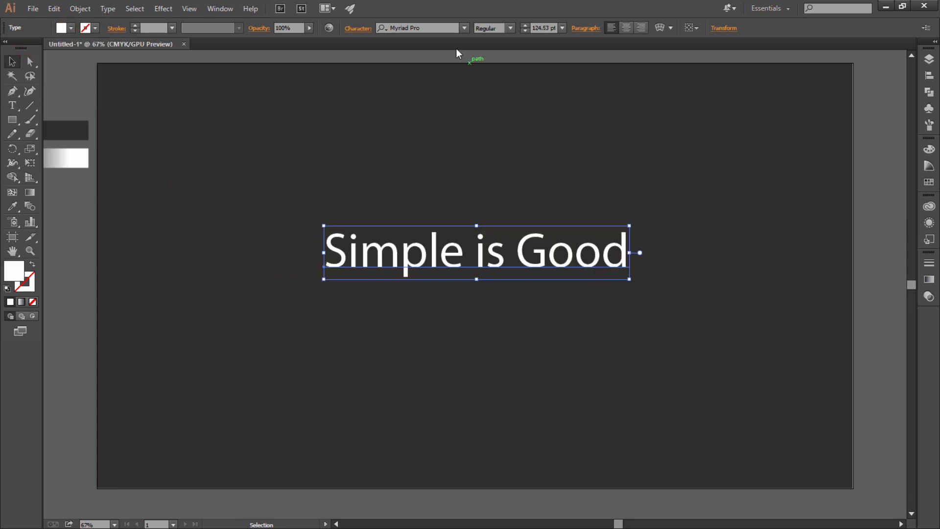
Change the text's font to Raven Script DEMO Regular.
click(427, 28)
text(ra)
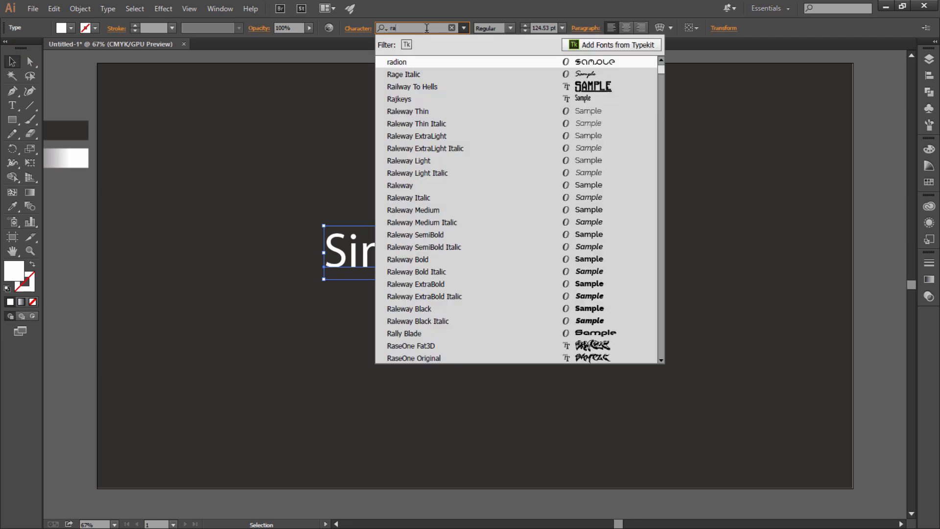
text(ve)
click(459, 62)
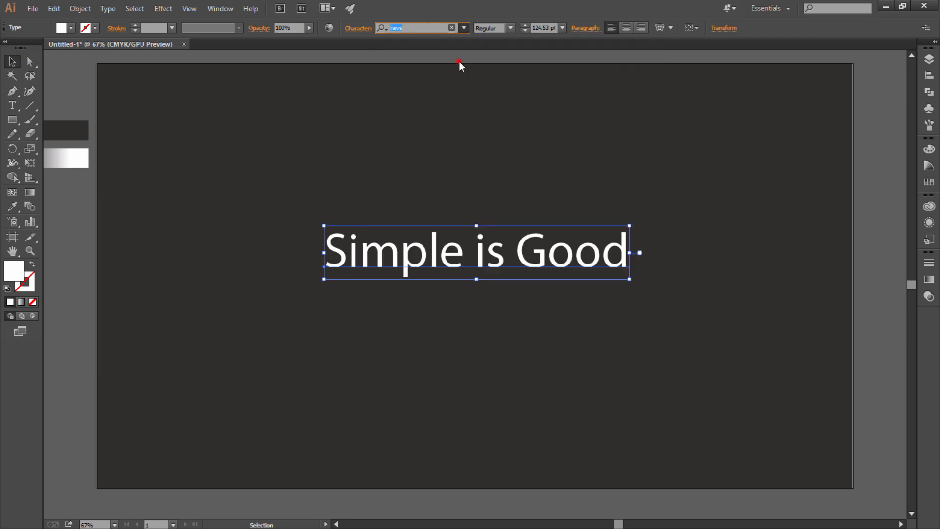
click(15, 62)
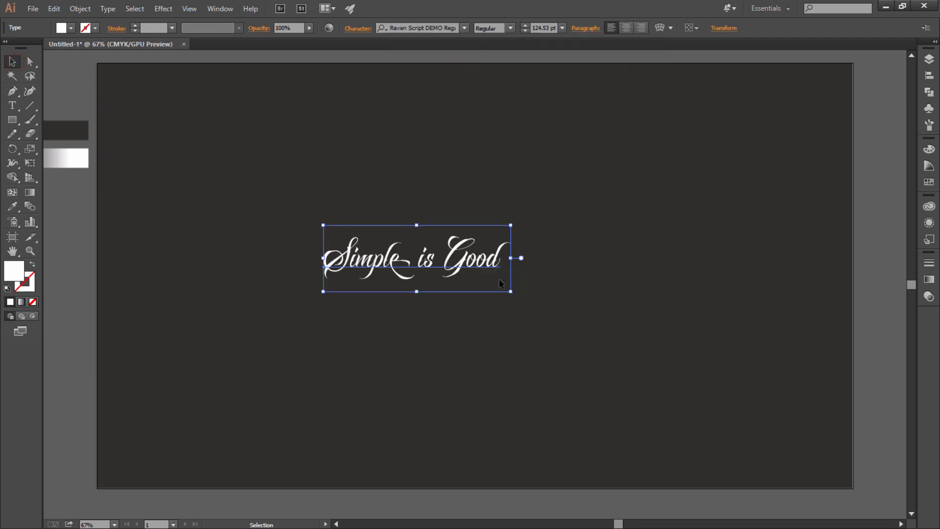
Enlarge the script text to about 303.5 pt and reposition it across the middle of the artboard.
drag(511, 292, 583, 393)
drag(475, 257, 548, 265)
drag(435, 268, 442, 257)
drag(677, 316, 737, 337)
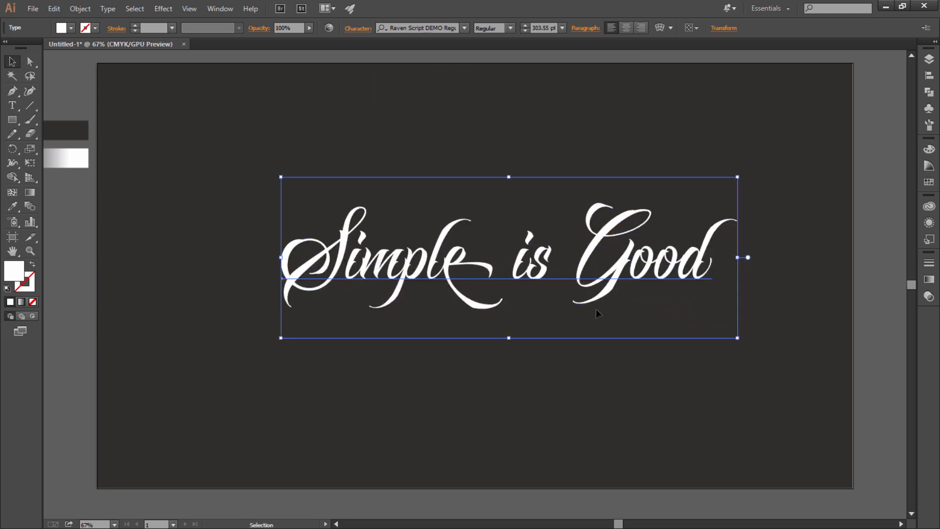
Convert the text to outlines and ungroup the resulting letters.
right_click(596, 277)
click(630, 362)
click(560, 328)
click(533, 274)
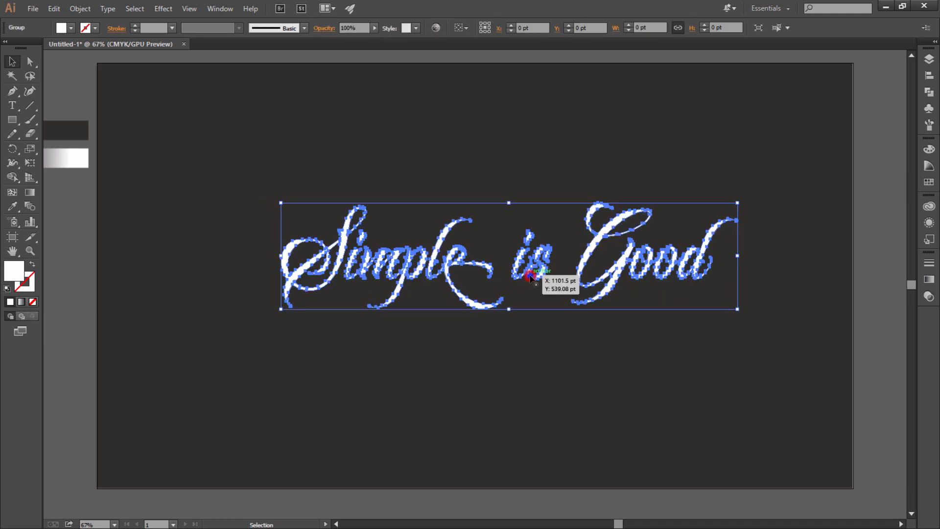
right_click(532, 274)
click(562, 344)
click(562, 348)
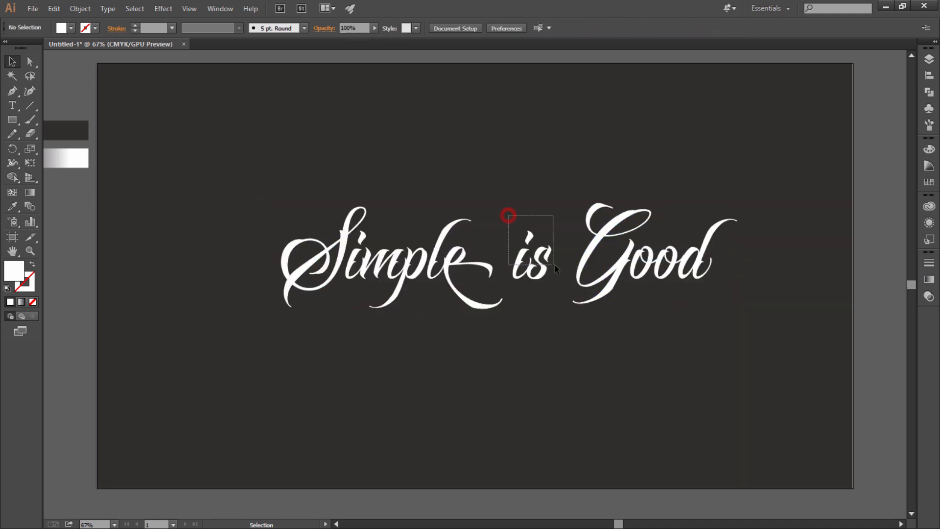
Group the letters of each word separately: "is", "Good" and "Simple".
drag(554, 263, 554, 263)
drag(589, 186, 695, 288)
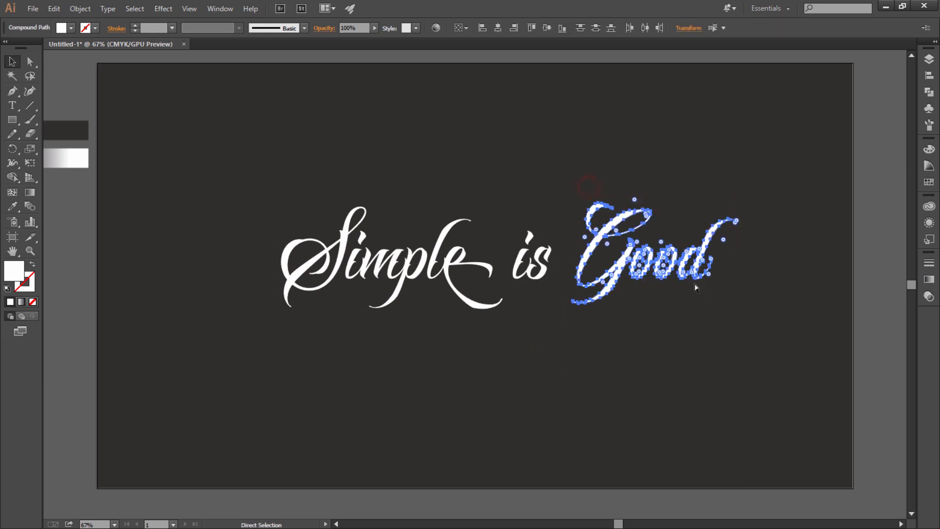
key(v)
drag(248, 203, 481, 323)
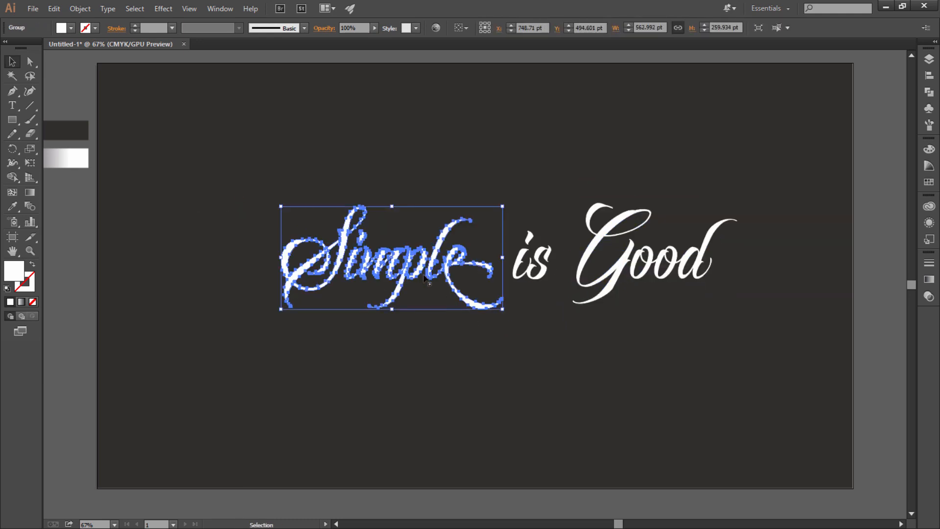
Stack the words by raising "Simple" and tucking "is" and "Good" side by side beneath it.
drag(424, 277, 476, 179)
drag(542, 278, 386, 251)
drag(620, 279, 466, 289)
Select all three words, enlarge them together and centre the lettering on the artboard.
drag(302, 126, 579, 418)
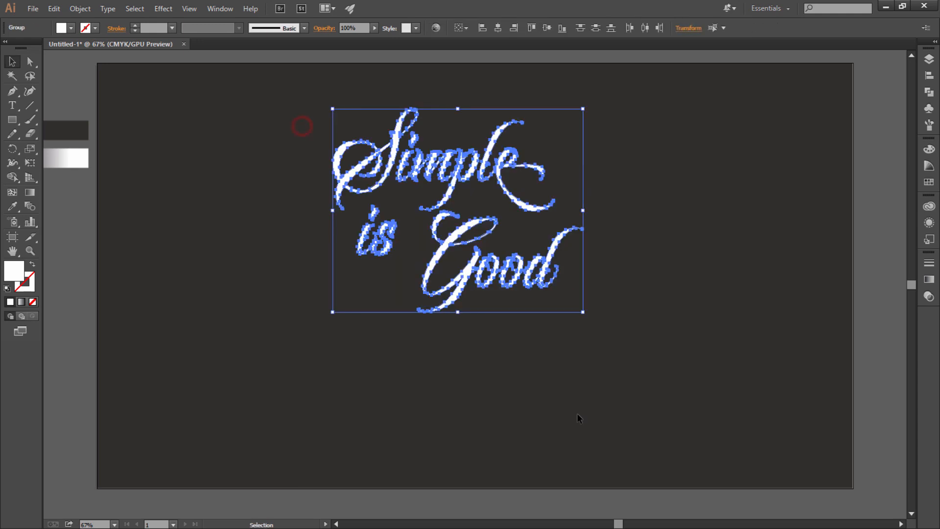
drag(506, 277, 554, 354)
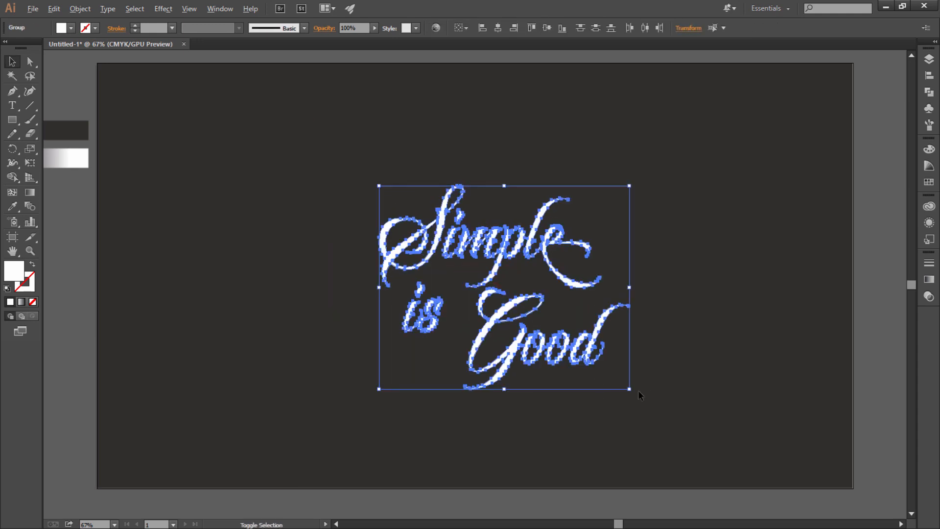
drag(630, 389, 672, 437)
drag(569, 375, 559, 370)
click(772, 233)
Nudge "Good" and "is" into tighter positions, and slightly enlarge the whole lettering.
drag(487, 314, 489, 308)
mouse_move(398, 324)
mouse_down()
mouse_move(414, 313)
mouse_move(382, 317)
mouse_move(394, 322)
mouse_up()
click(371, 287)
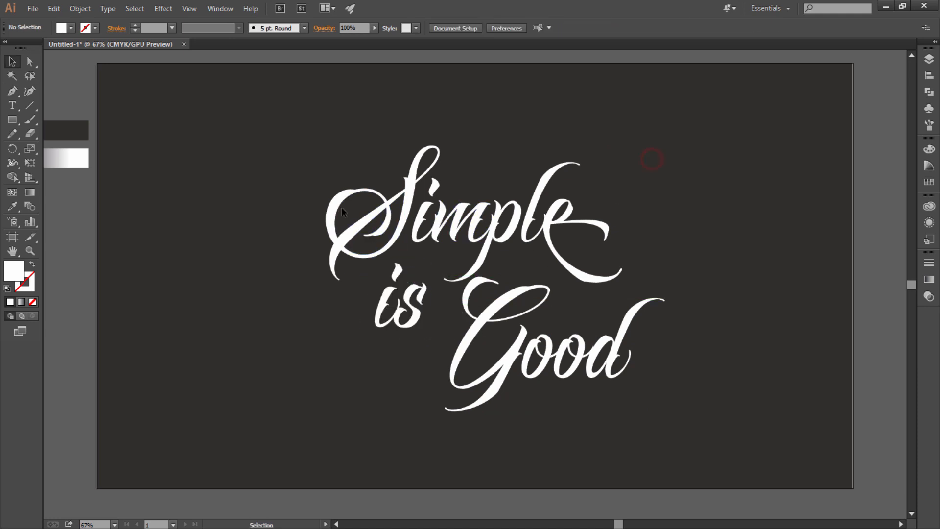
drag(325, 161, 676, 414)
click(708, 362)
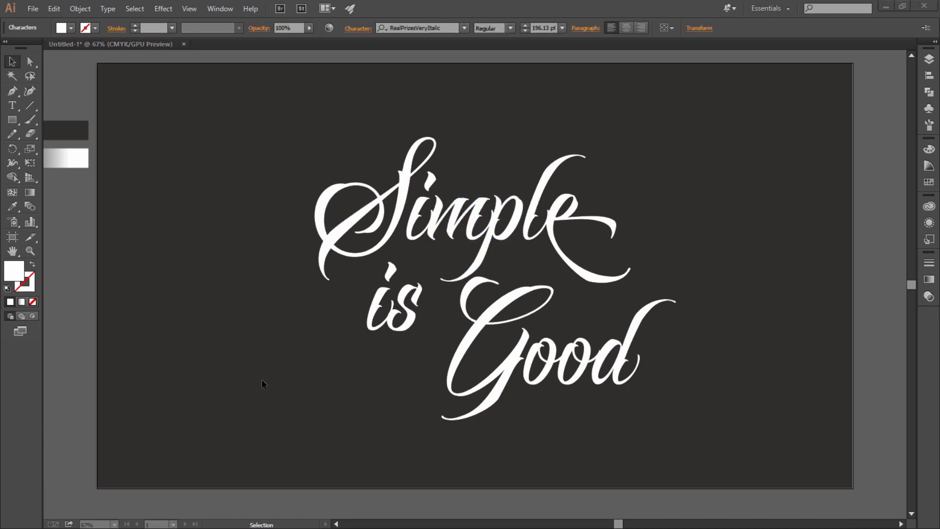
Draw an open arc about 154 by 88 pt around the S's upper-left loop, with a white stroke and no fill.
click(290, 352)
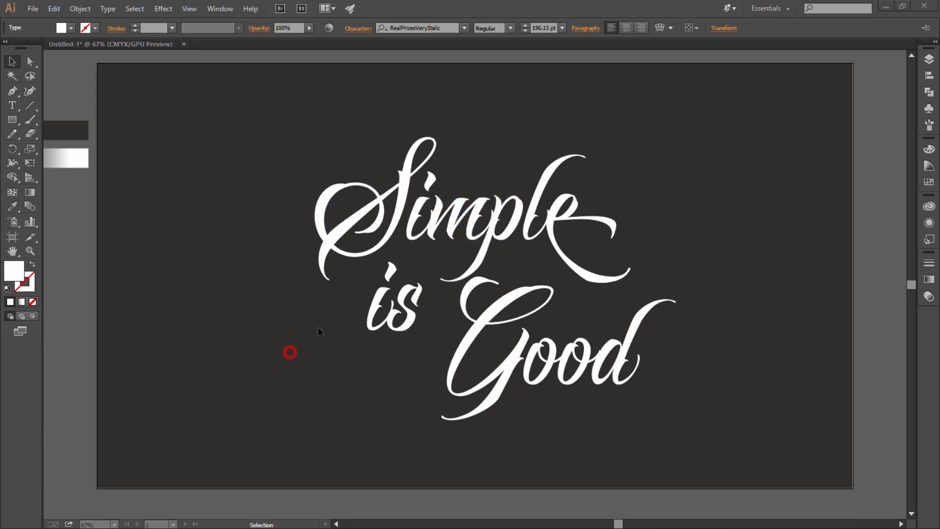
click(14, 95)
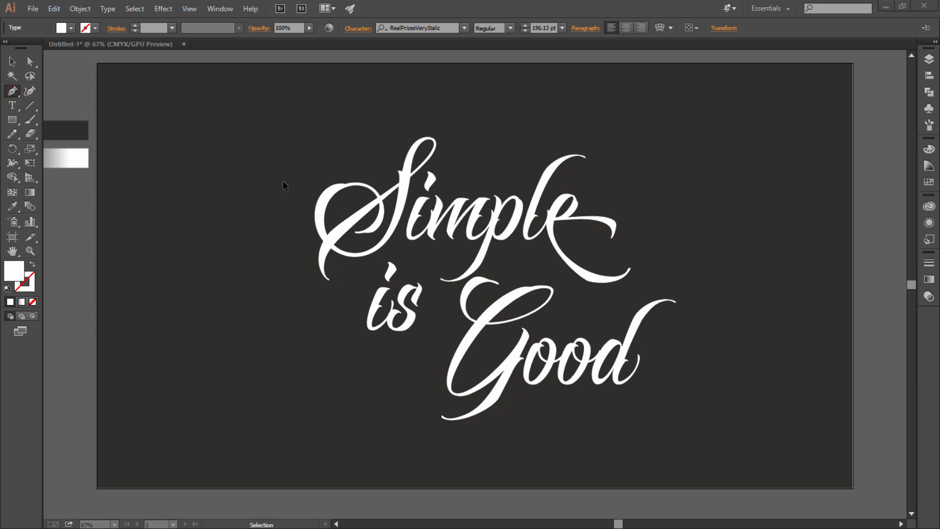
click(305, 200)
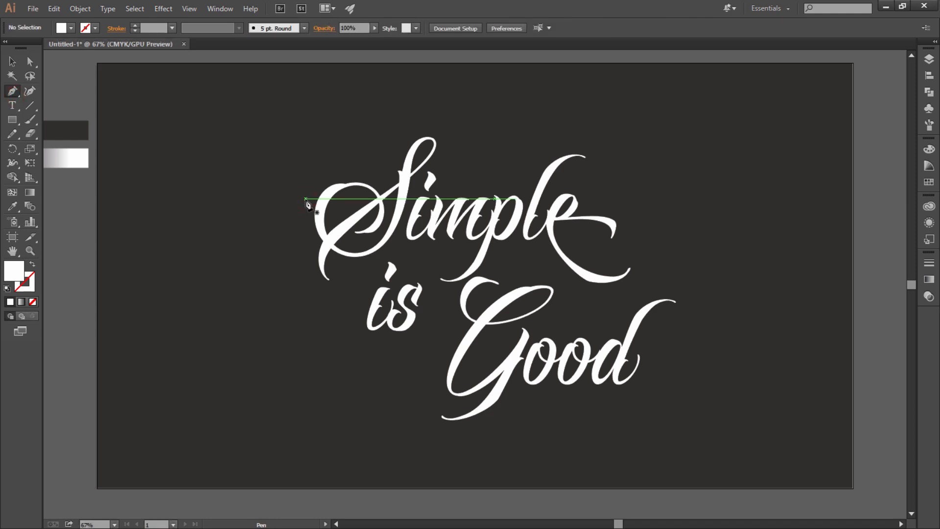
click(366, 168)
drag(387, 183, 416, 184)
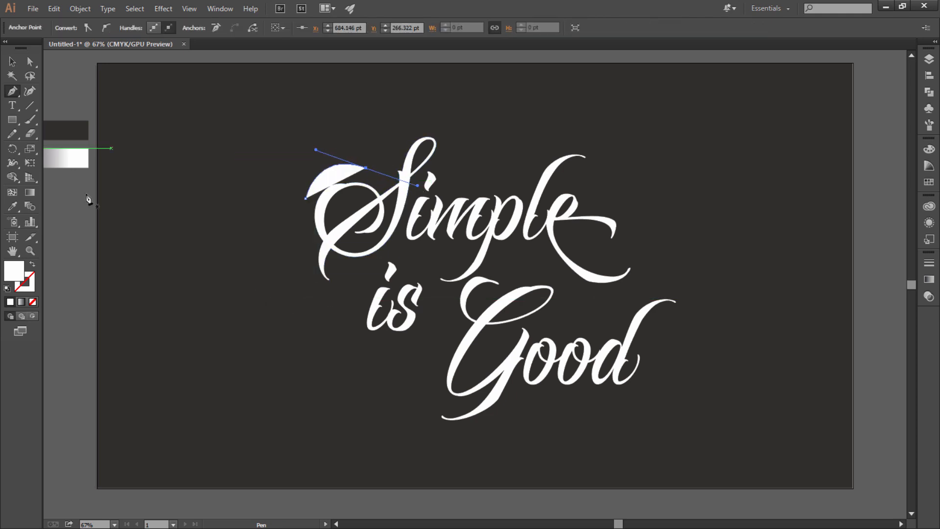
click(32, 267)
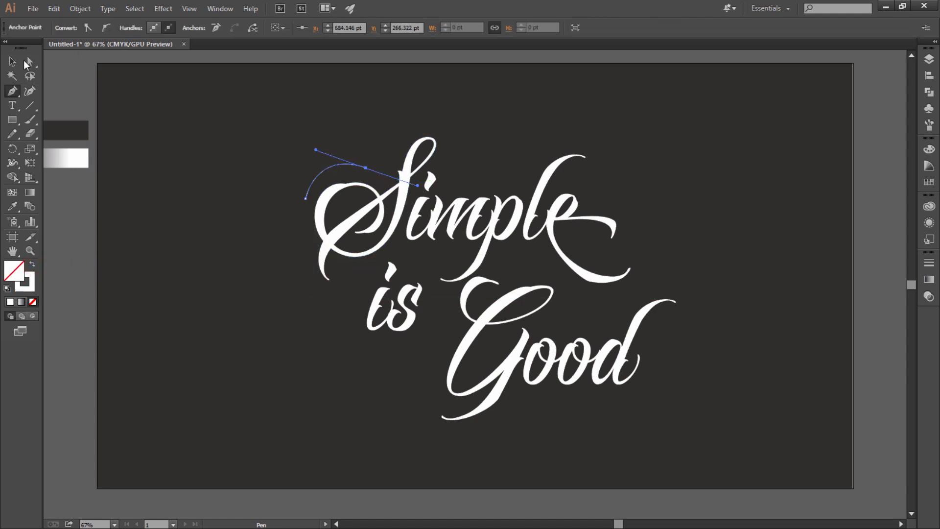
click(16, 63)
click(201, 104)
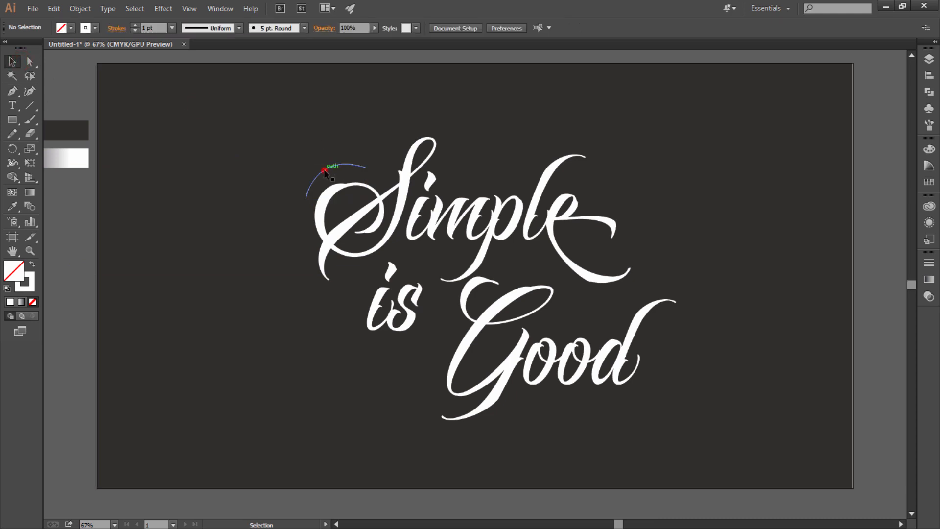
Give the arc around the S loop a 12 pt stroke and a width profile tapered at both ends.
click(325, 171)
click(172, 29)
click(186, 209)
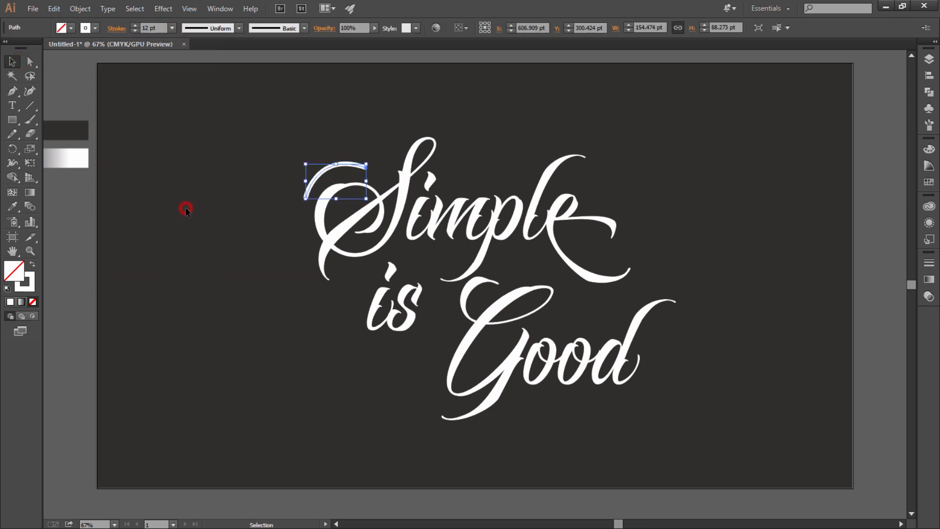
click(204, 29)
click(207, 61)
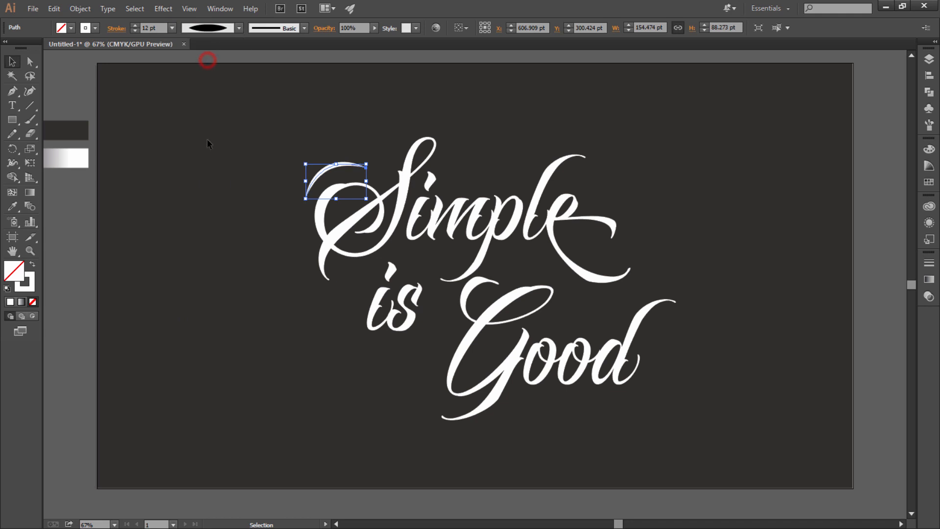
click(208, 141)
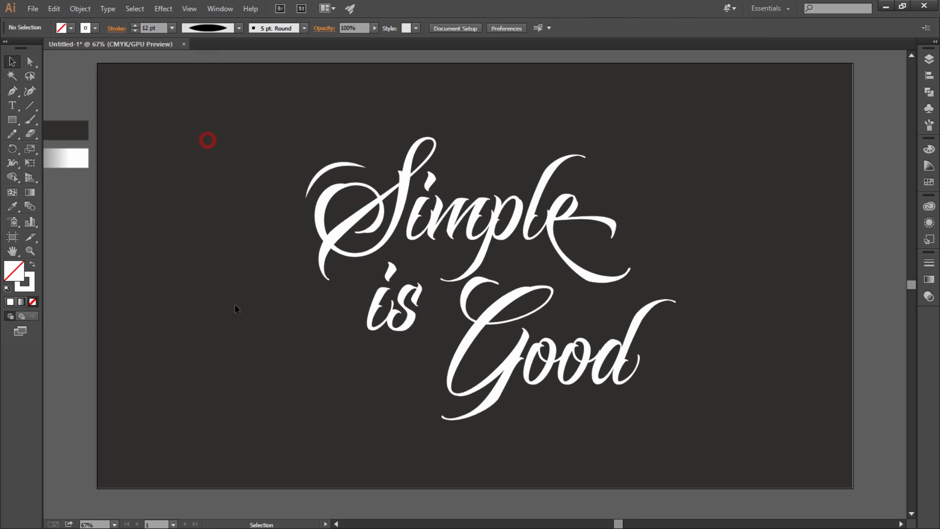
Draw three separate open curves around the S's lower tail with the Pen tool, together spanning about 138 by 233 pt.
click(13, 90)
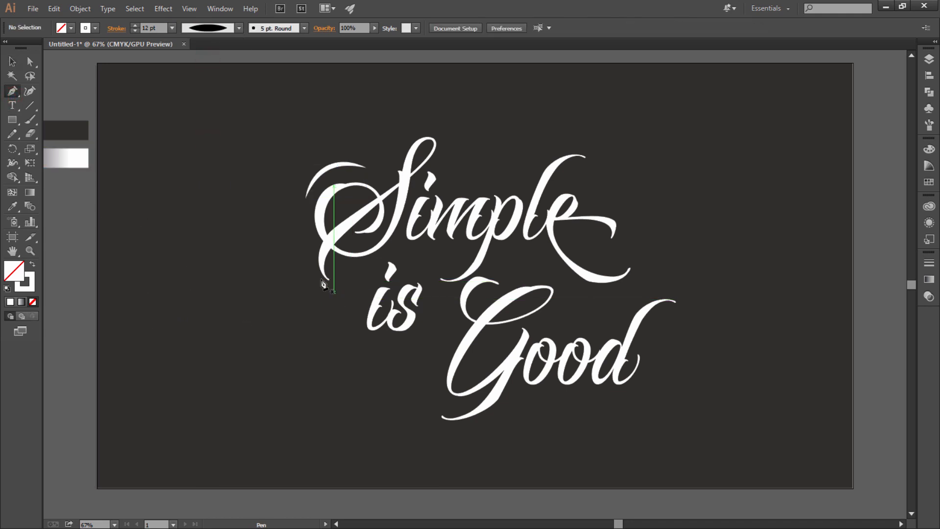
click(305, 253)
drag(315, 295, 342, 314)
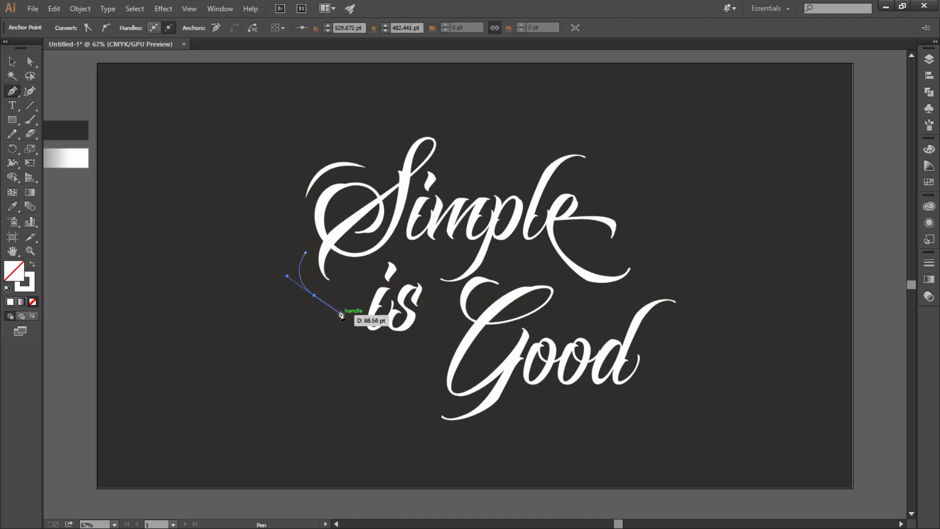
click(314, 280)
drag(329, 322, 317, 356)
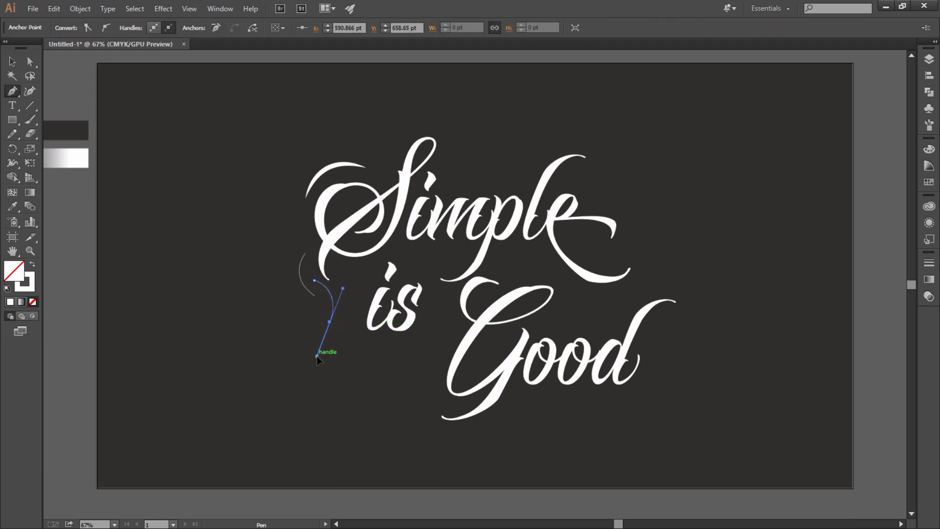
click(354, 322)
drag(311, 344, 276, 346)
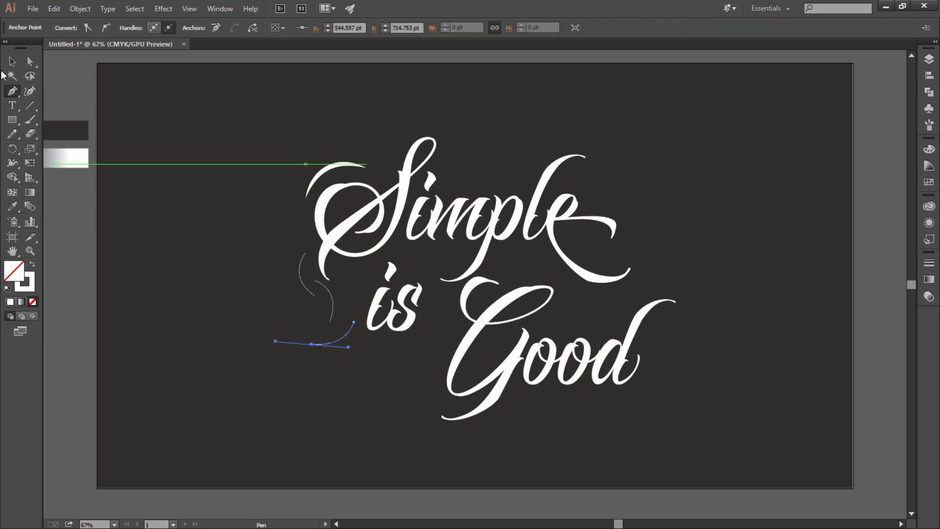
Select the three new curves and copy the upper arc's 12 pt stroke style onto them with the Eyedropper.
click(14, 60)
shift+click(303, 288)
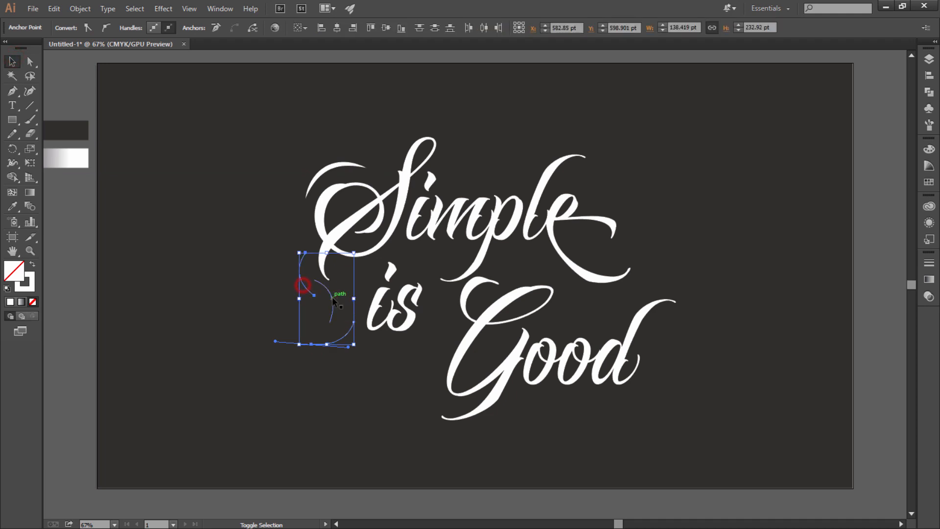
click(213, 195)
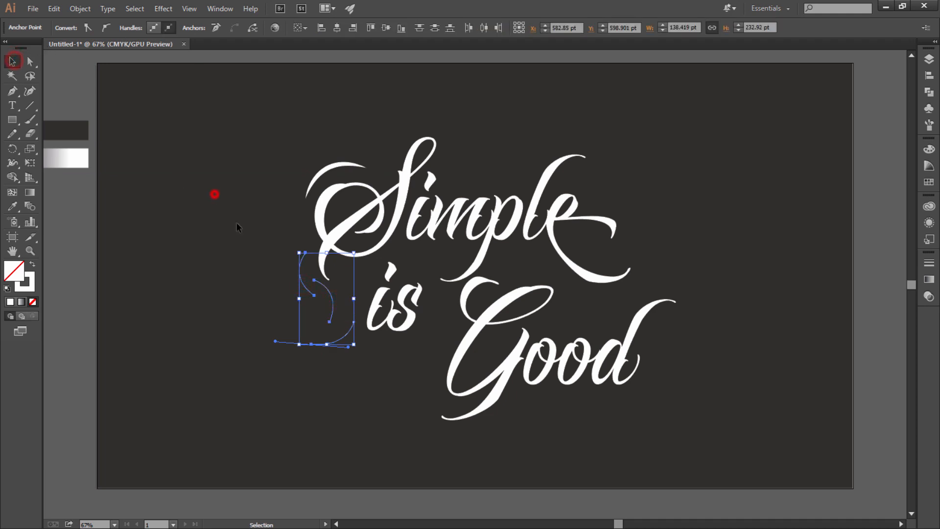
click(300, 281)
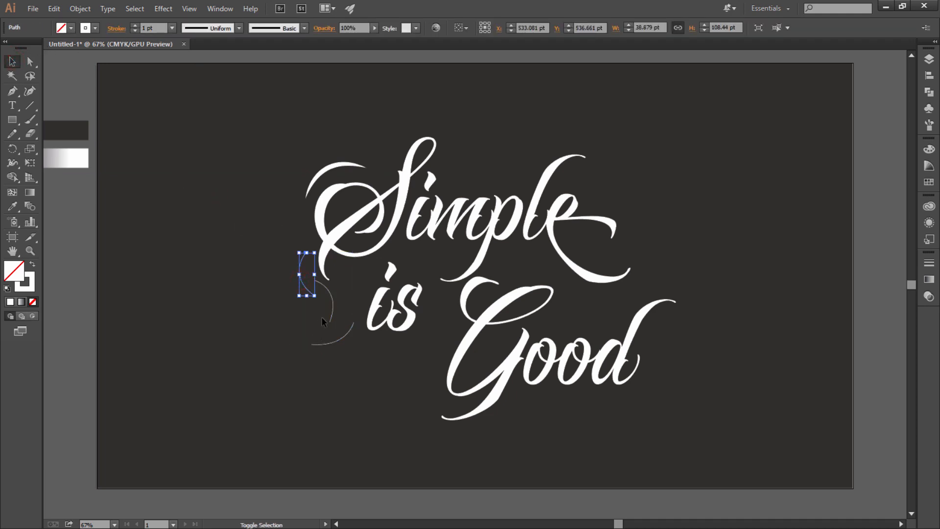
shift+click(336, 343)
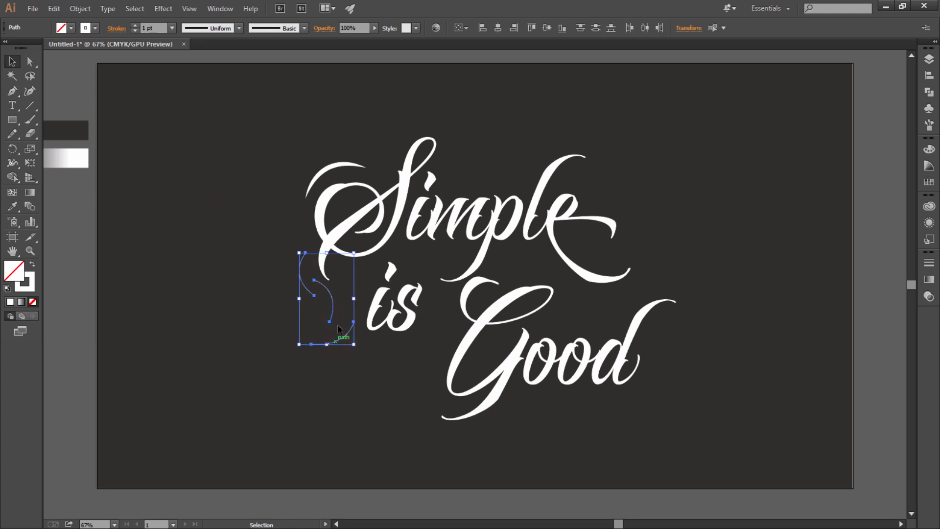
key(i)
click(341, 162)
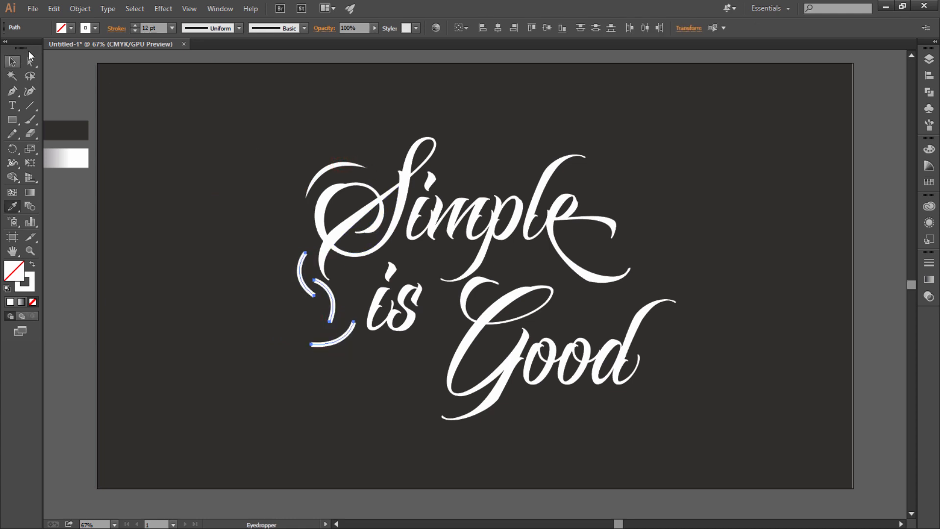
Apply the width profile tapered at both ends to the three curves below the S, and deselect them.
click(205, 27)
click(210, 64)
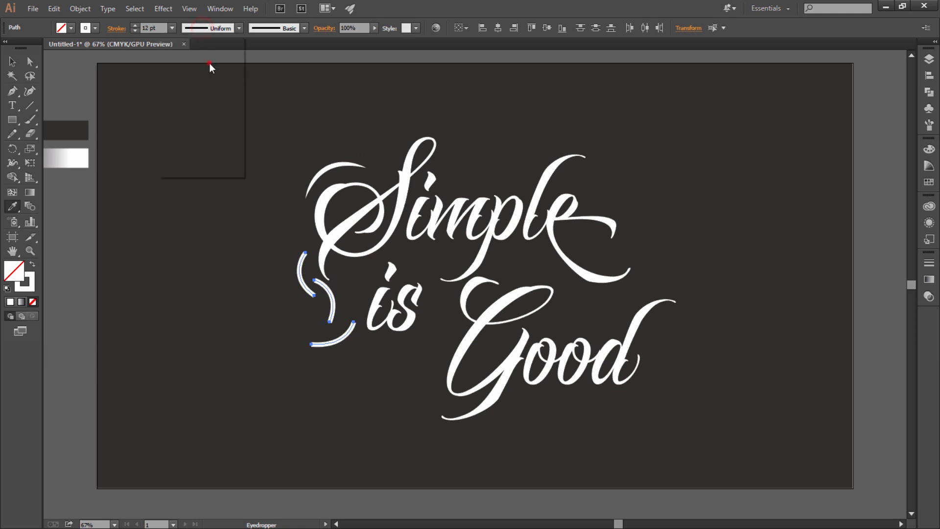
key(v)
click(300, 321)
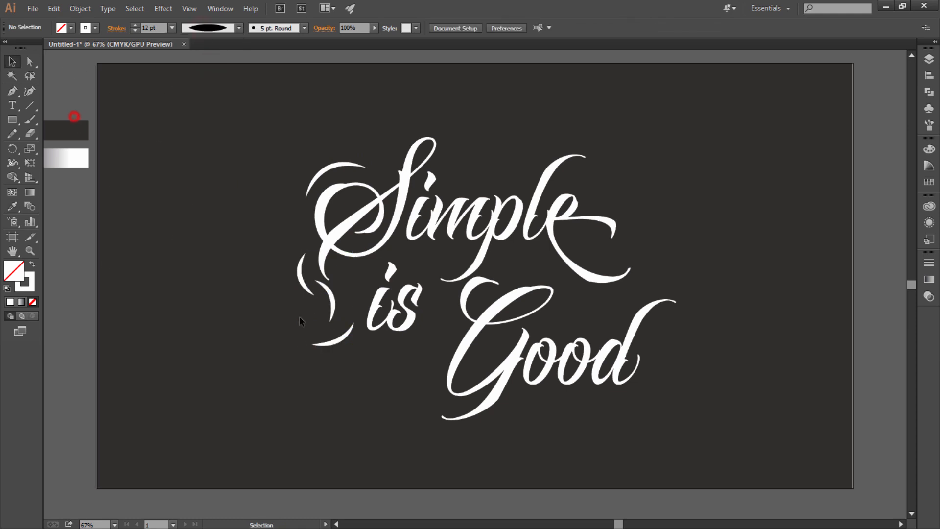
Try rotating the middle curve below the S clockwise and shifting it sideways, and undo these changes.
click(326, 319)
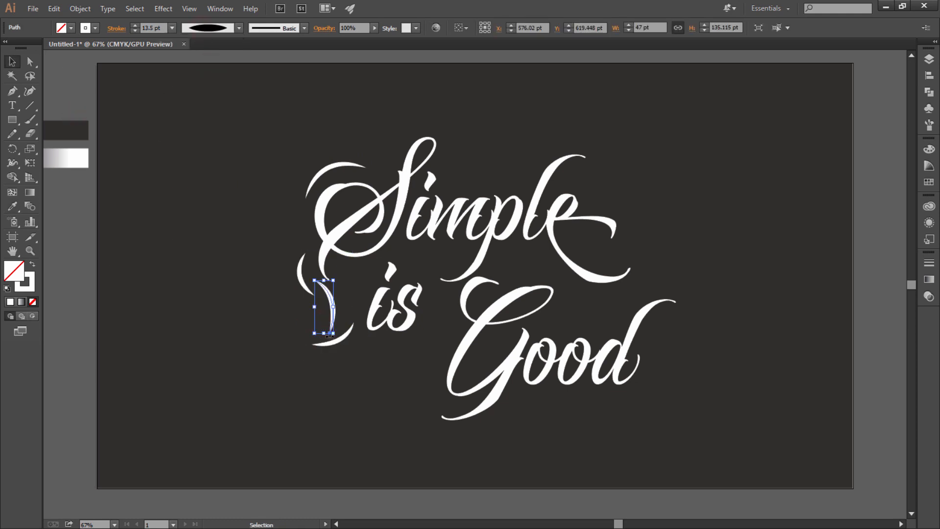
drag(331, 339, 321, 338)
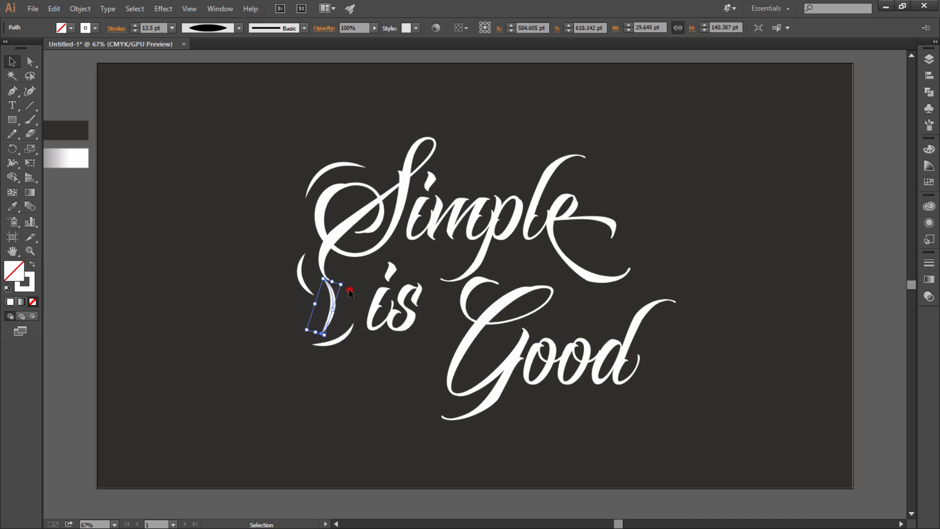
click(348, 289)
drag(331, 306, 324, 306)
click(297, 287)
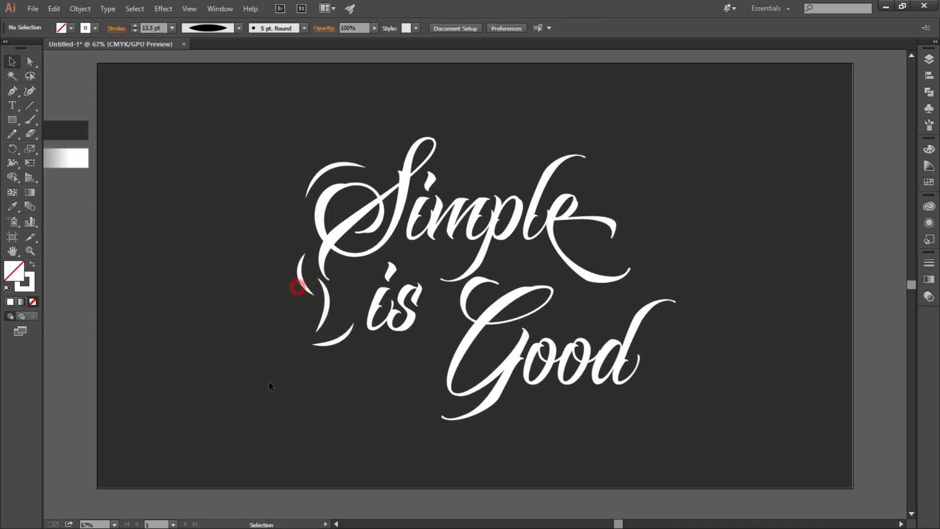
key(ctrl+z)
key(ctrl+z)
key(ctrl+z)
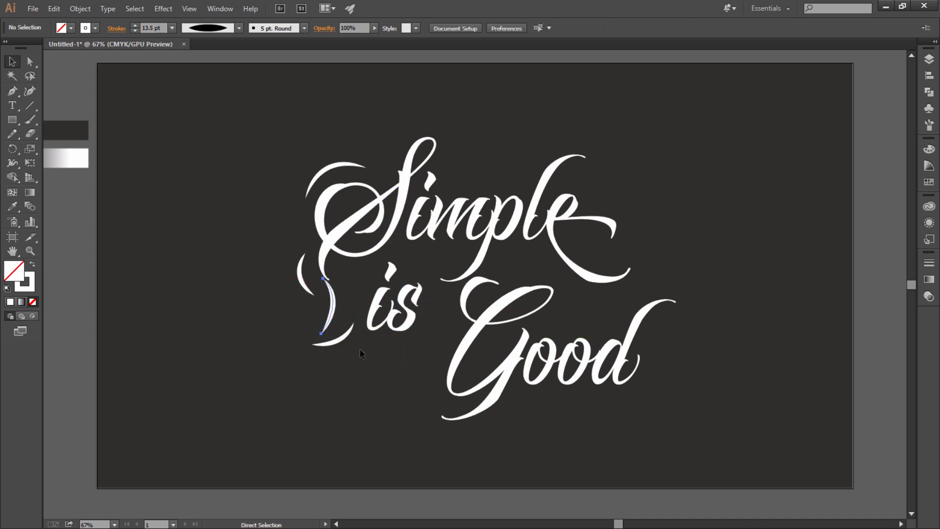
Rotate the lowest curve below the S counterclockwise to a steeper angle, and deselect it.
drag(352, 331, 352, 297)
click(361, 289)
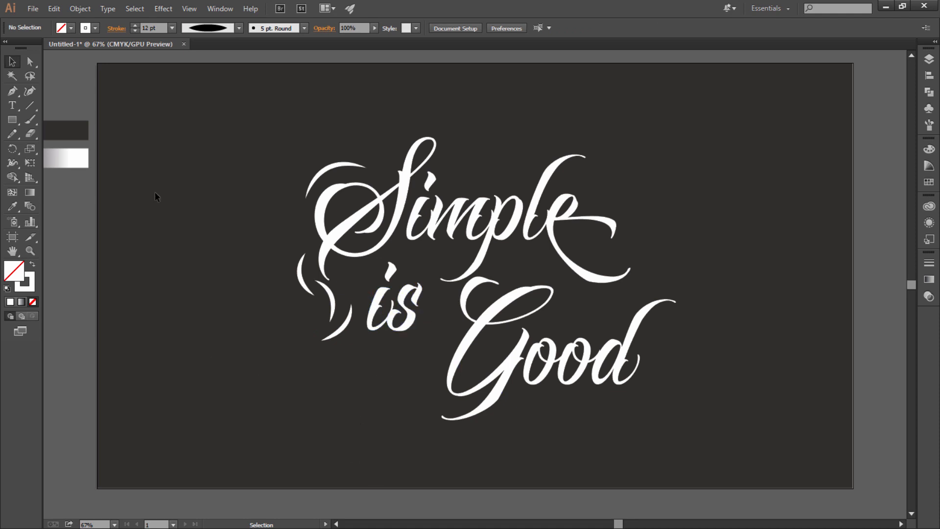
Draw four separate open curves stacked beside the G's lower loop, below "is", with the Pen tool, together spanning about 126 by 182 pt.
click(12, 90)
click(352, 355)
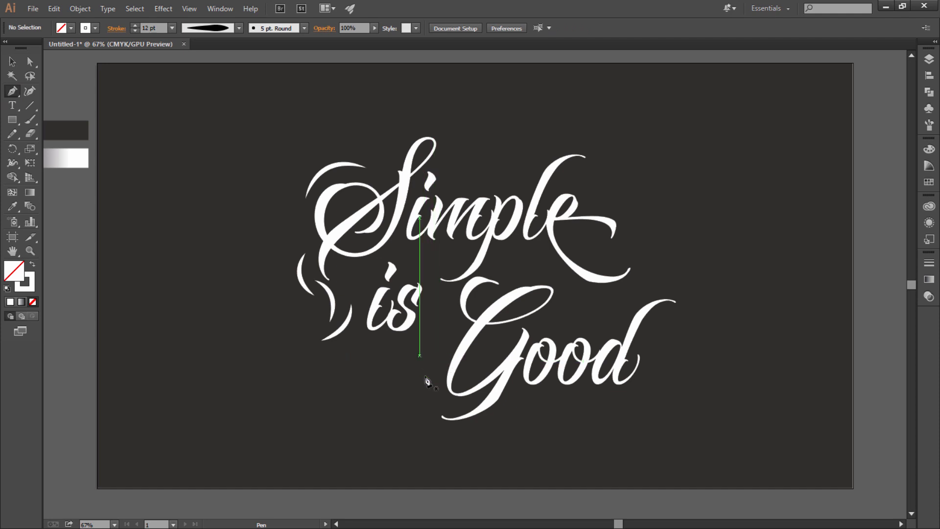
click(393, 345)
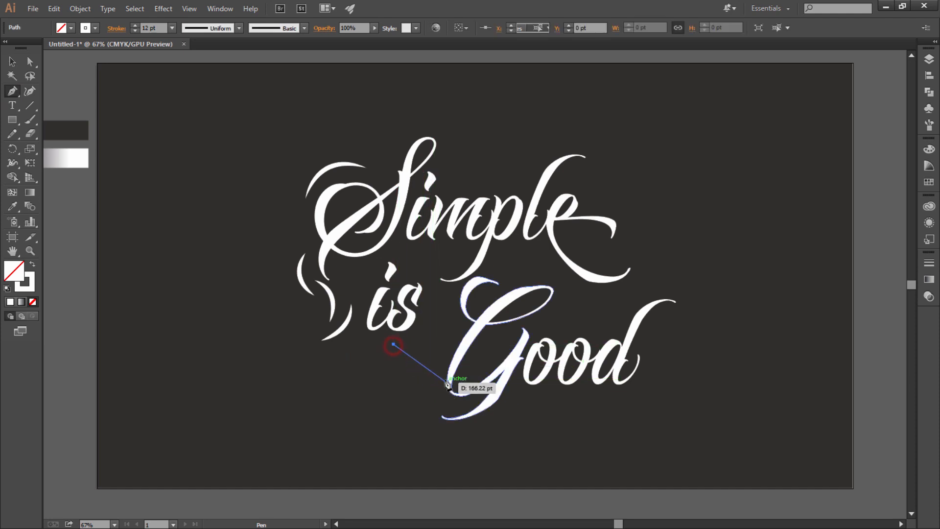
click(441, 375)
mouse_move(441, 375)
mouse_down()
mouse_move(483, 383)
mouse_move(453, 386)
mouse_move(476, 386)
mouse_move(441, 402)
mouse_move(474, 406)
mouse_move(431, 418)
mouse_move(448, 418)
mouse_up()
key(Escape)
click(390, 361)
key(Escape)
click(396, 385)
key(Escape)
click(404, 406)
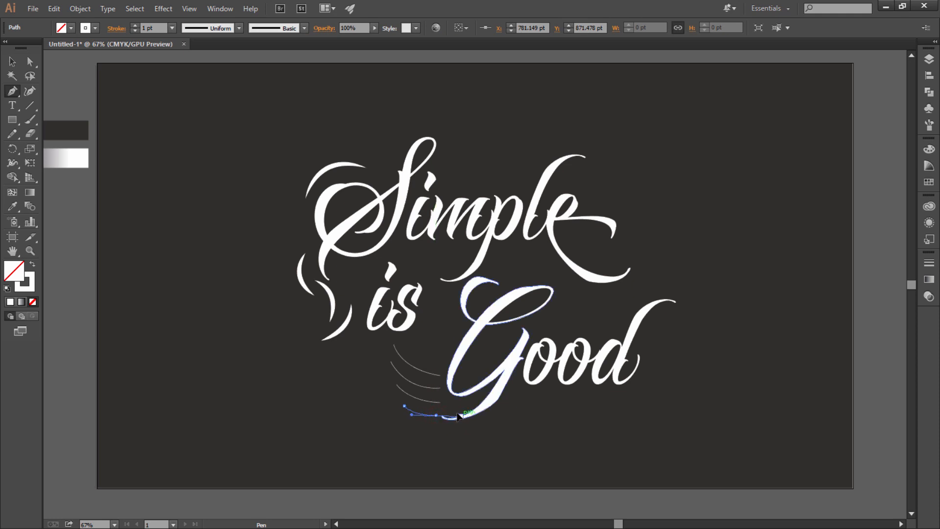
click(457, 411)
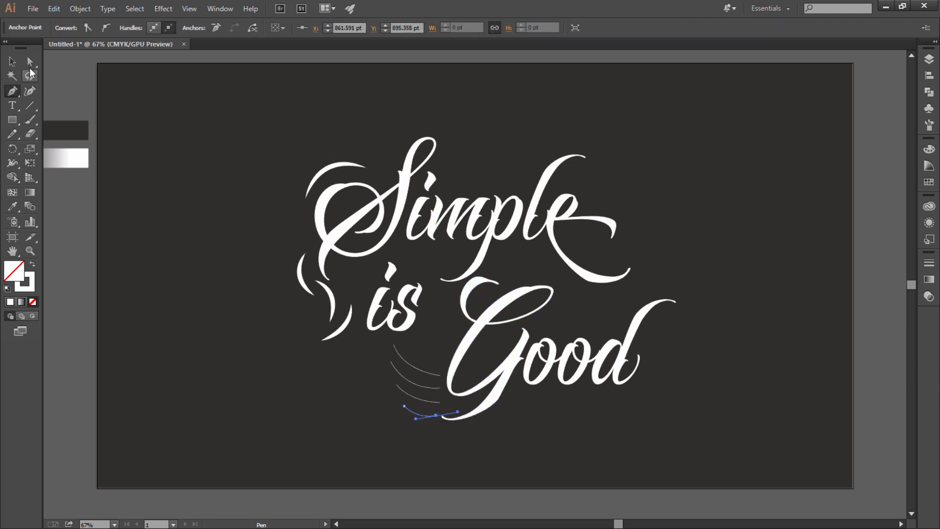
Select the four curves beside the G and copy the 12 pt stroke of the arc around the S onto them with the Eyedropper.
key(v)
shift+click(409, 398)
shift+click(400, 378)
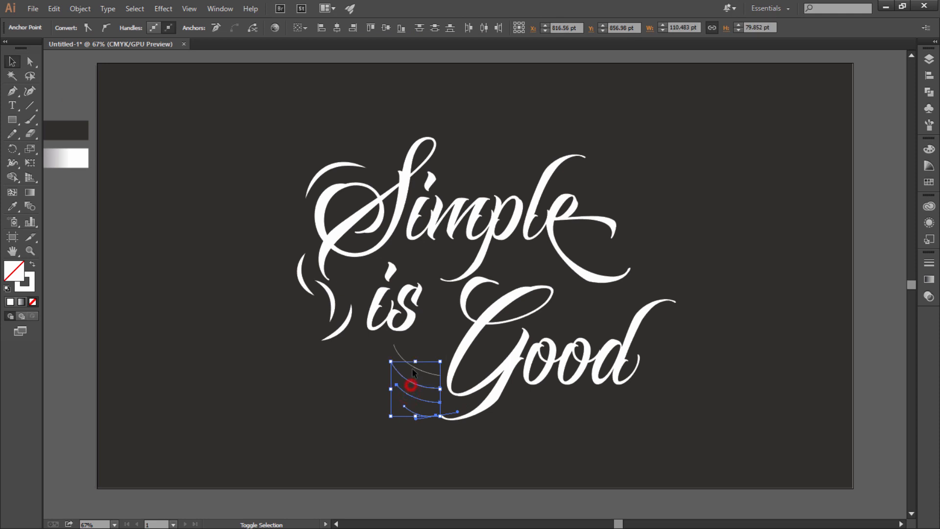
shift+click(414, 366)
key(i)
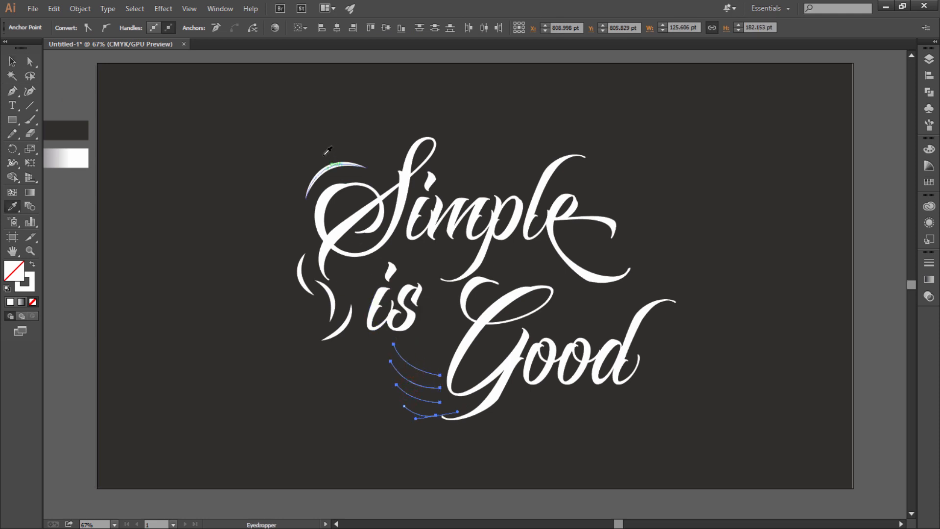
click(328, 168)
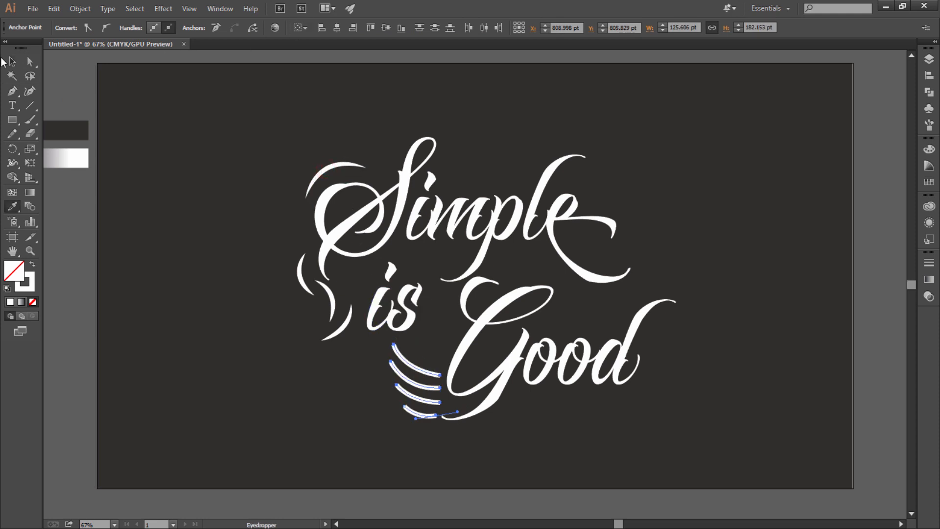
Reselect the four curves beside the G and apply the rounded width profile tapered at both ends.
click(11, 61)
click(93, 94)
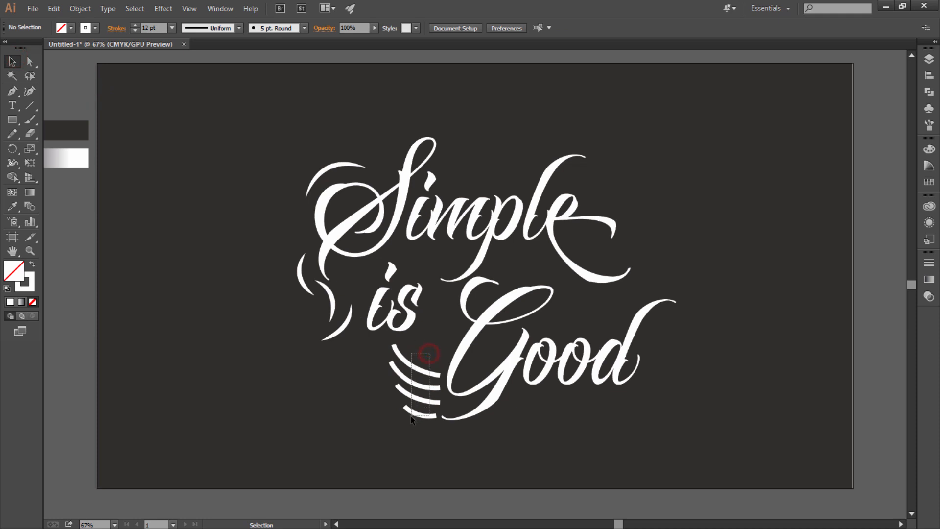
drag(429, 353, 410, 419)
click(228, 237)
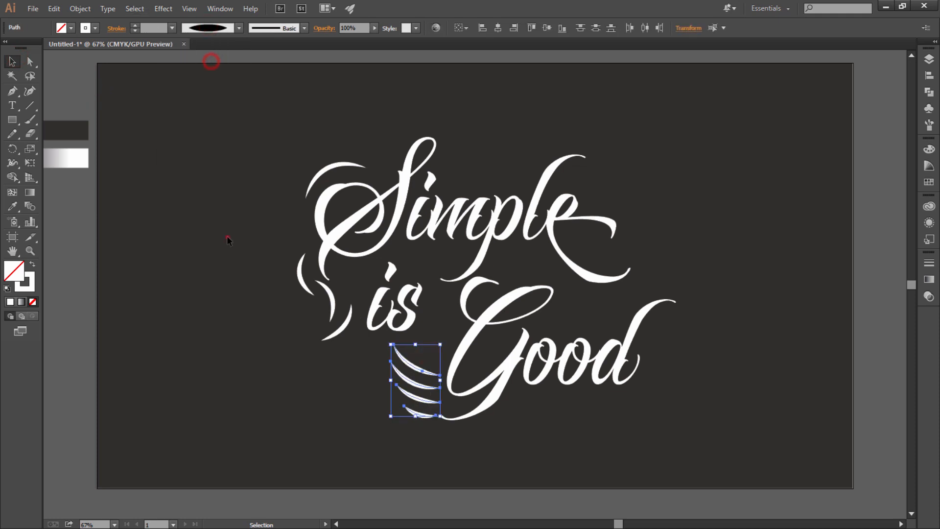
Change the four curves beside the G to the slimmer, sharply pointed width profile tapered at both ends, and deselect them.
drag(430, 357, 409, 419)
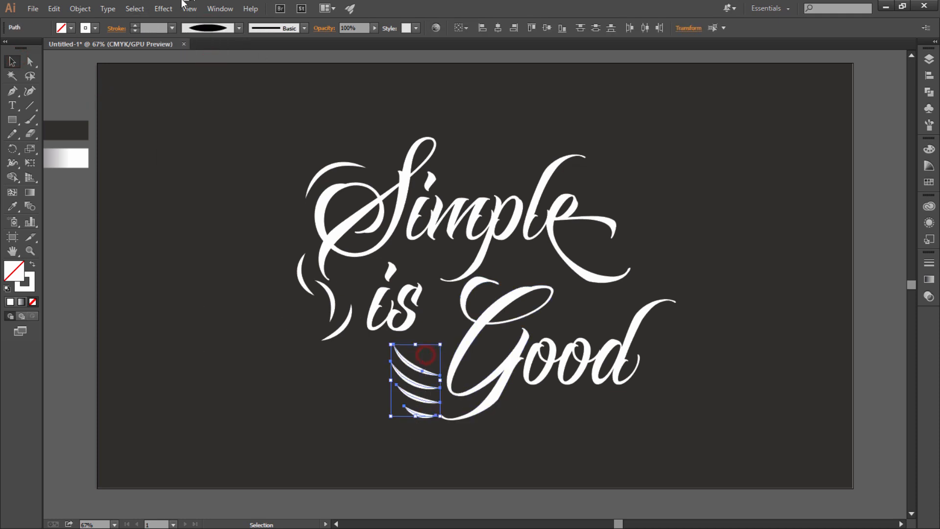
click(205, 28)
click(219, 140)
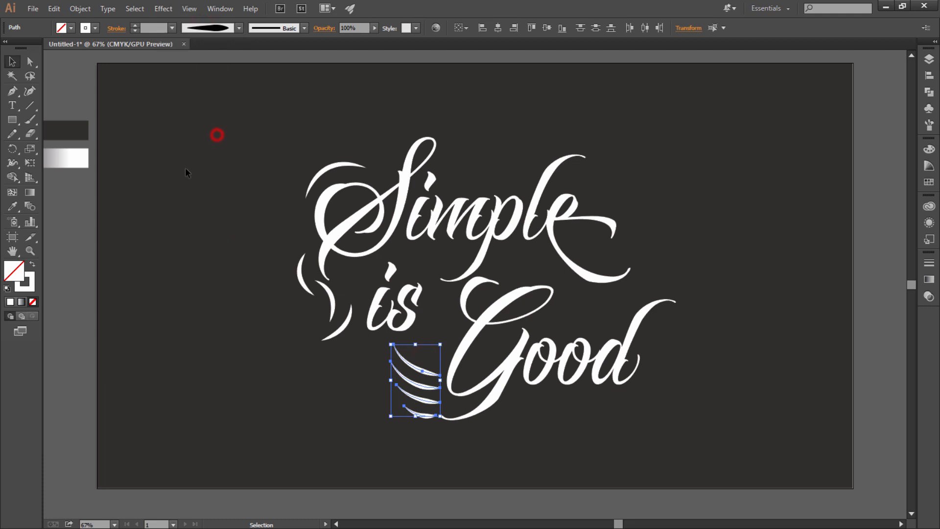
click(139, 207)
Draw an open arc over the l of "Simple" and a separate curve about 114 by 51 pt beside the e's tail with the Pen tool.
scroll(526, 158, up, 3)
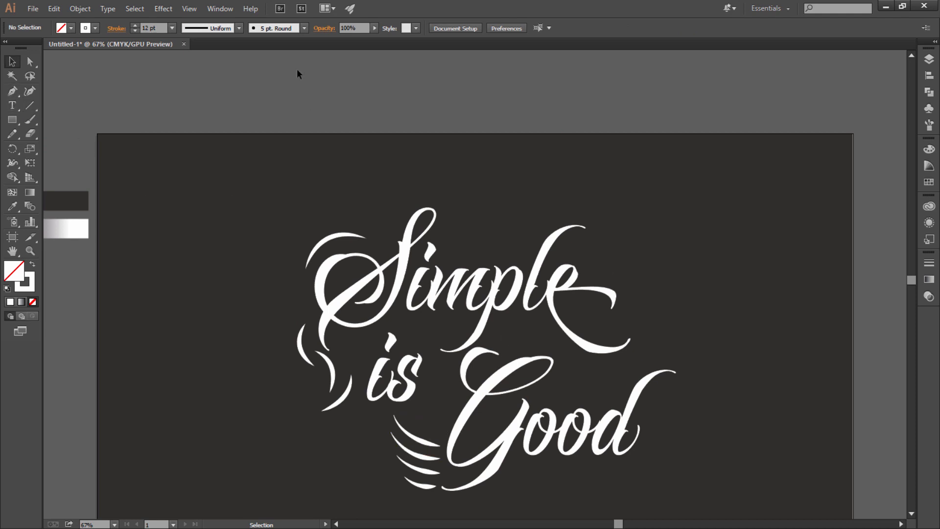
scroll(199, 282, down, 3)
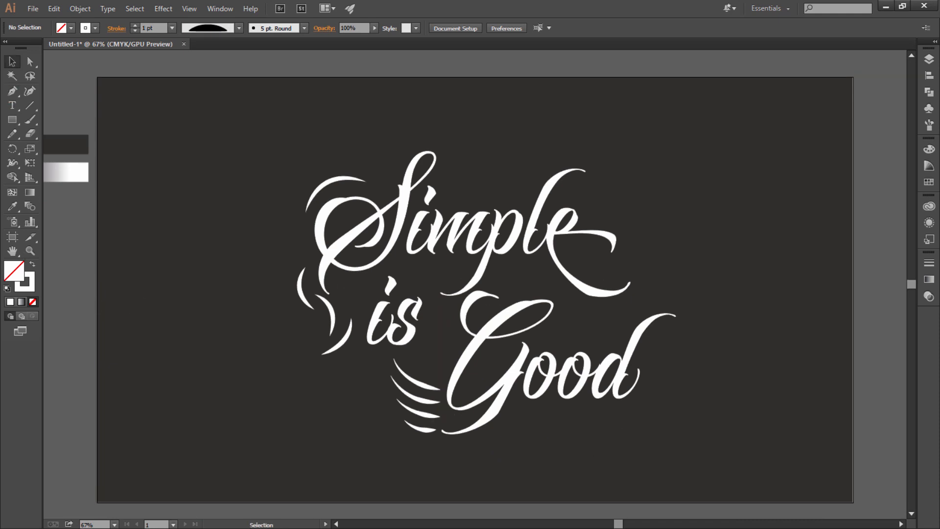
click(12, 91)
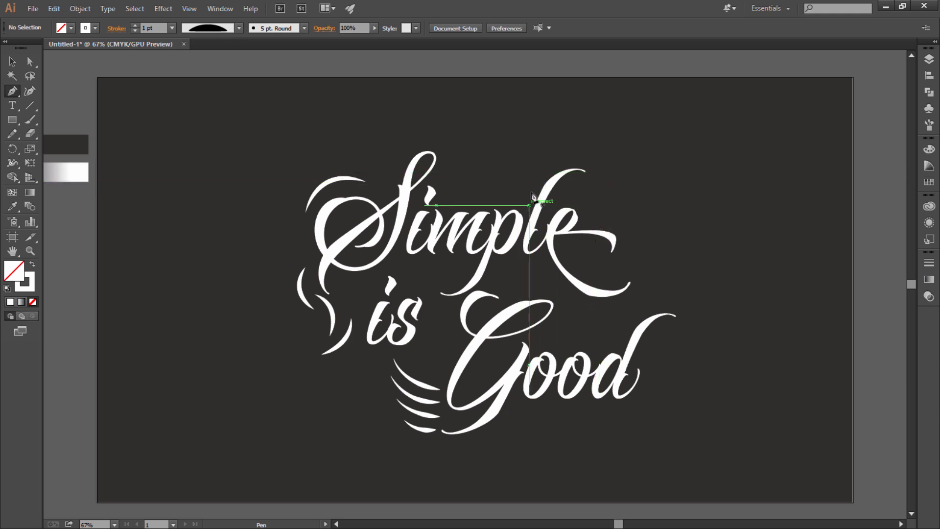
click(509, 195)
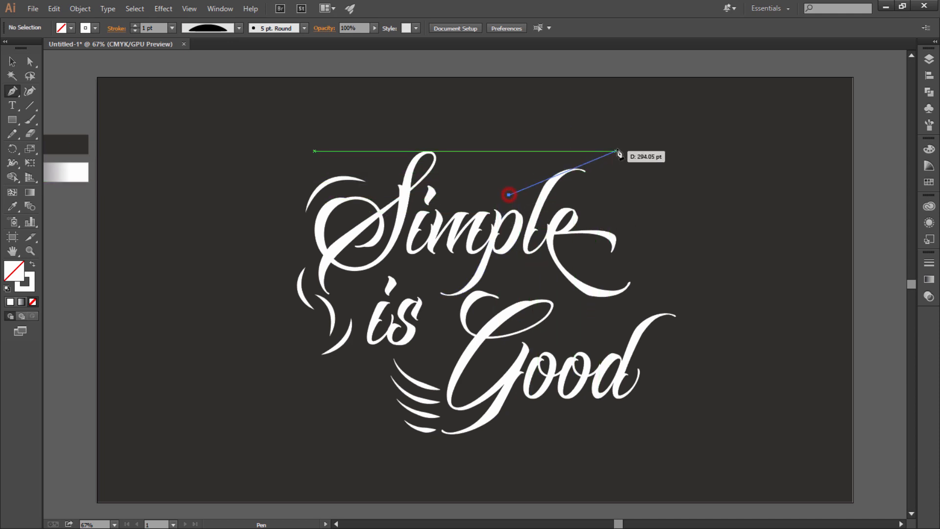
drag(598, 152, 673, 170)
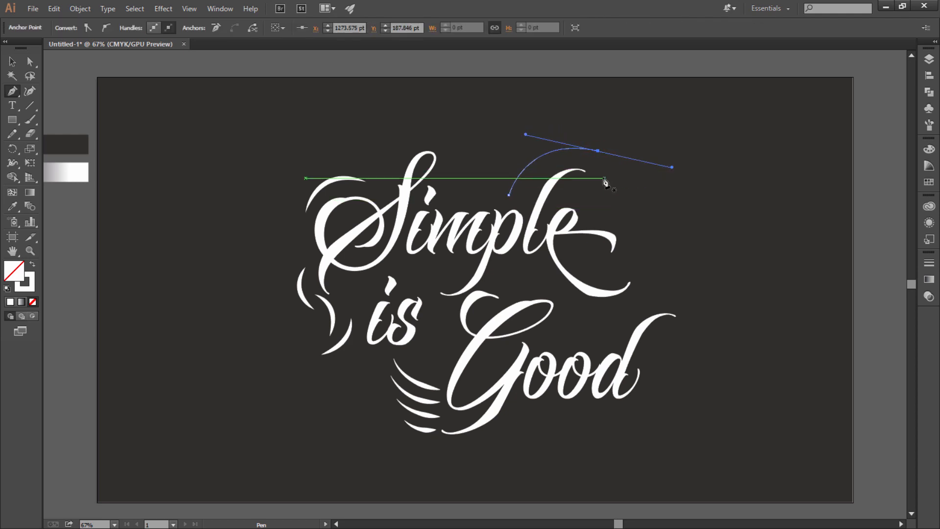
click(621, 229)
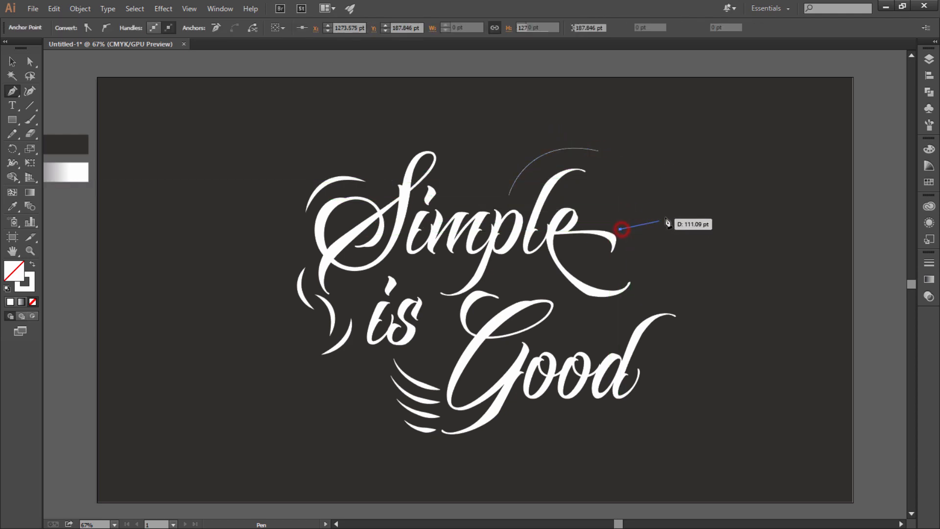
drag(665, 209, 688, 190)
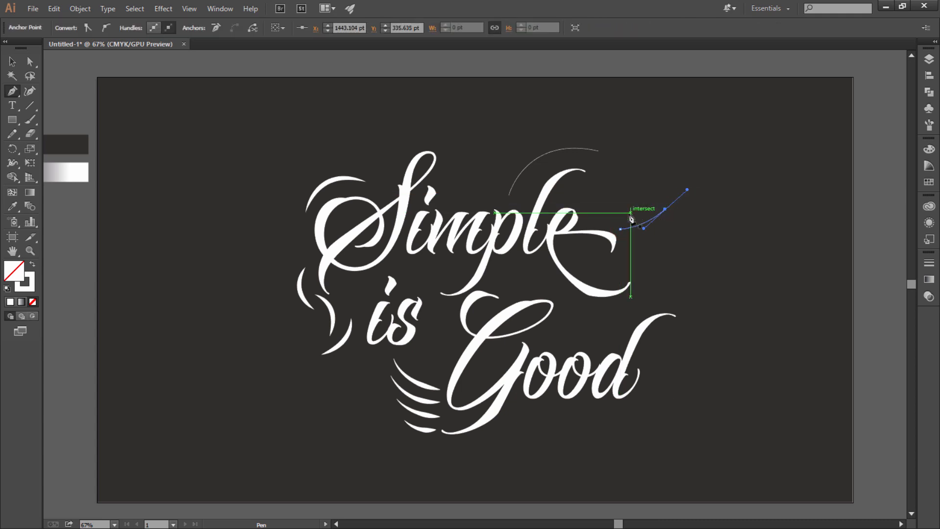
Try drawing shorter curves stacked above the curve beside the e's tail, and undo them.
click(613, 219)
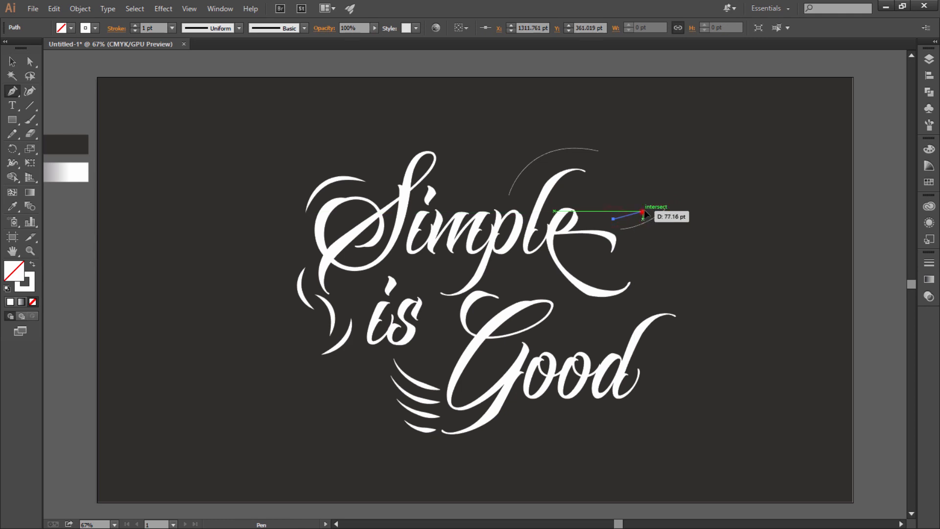
mouse_move(643, 211)
mouse_down()
mouse_move(656, 202)
mouse_move(634, 200)
mouse_up()
click(614, 208)
ctrl+click(614, 199)
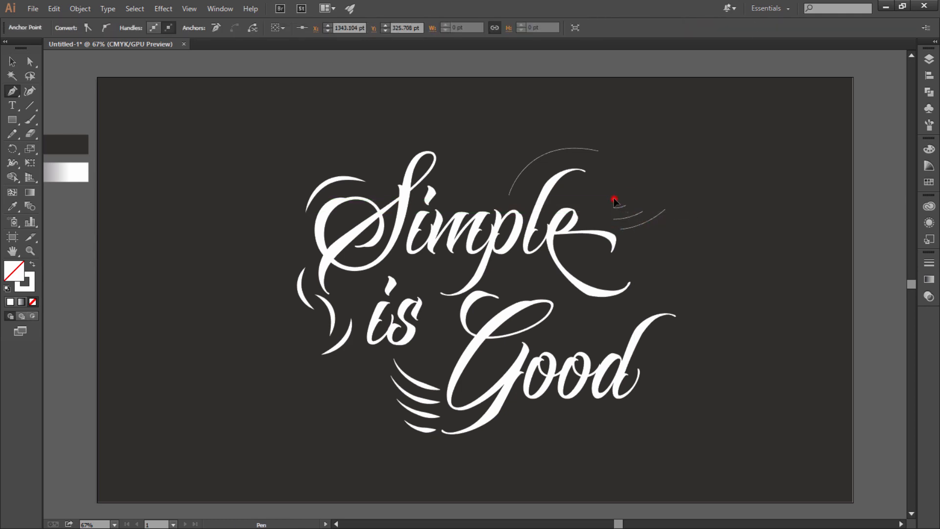
click(614, 199)
click(622, 195)
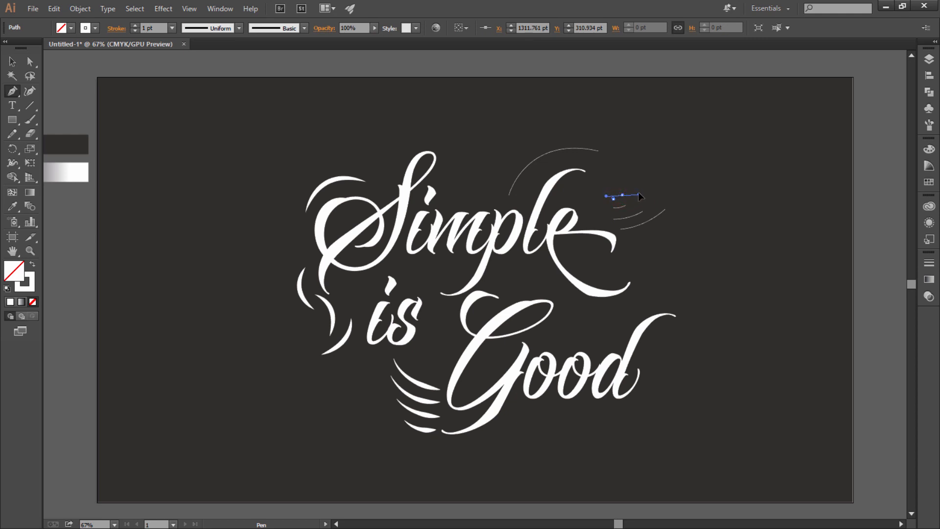
drag(628, 197, 631, 198)
key(ctrl+z)
key(ctrl+z)
drag(614, 200, 624, 198)
key(ctrl)
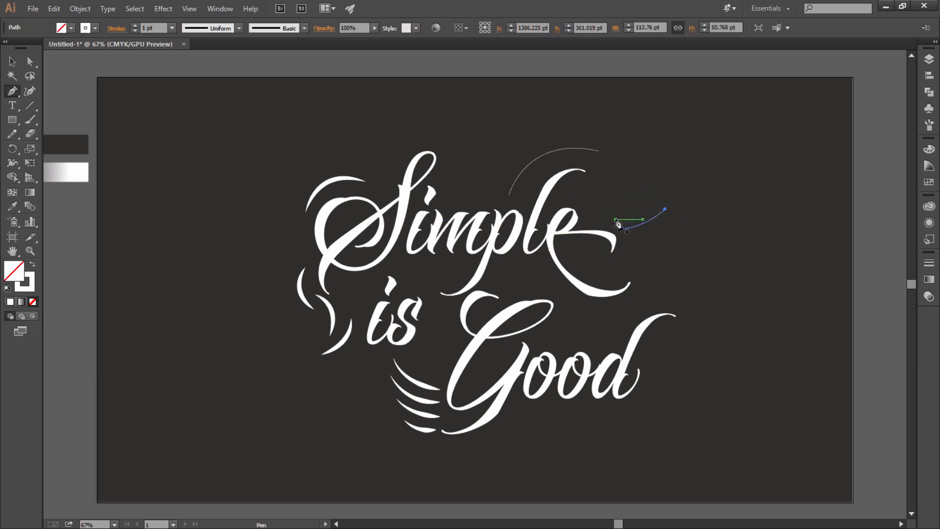
Draw three progressively shorter curves stacked above the curve beside the e's tail, and shift the arc over the l sideways by about 5 pt.
drag(616, 218, 677, 194)
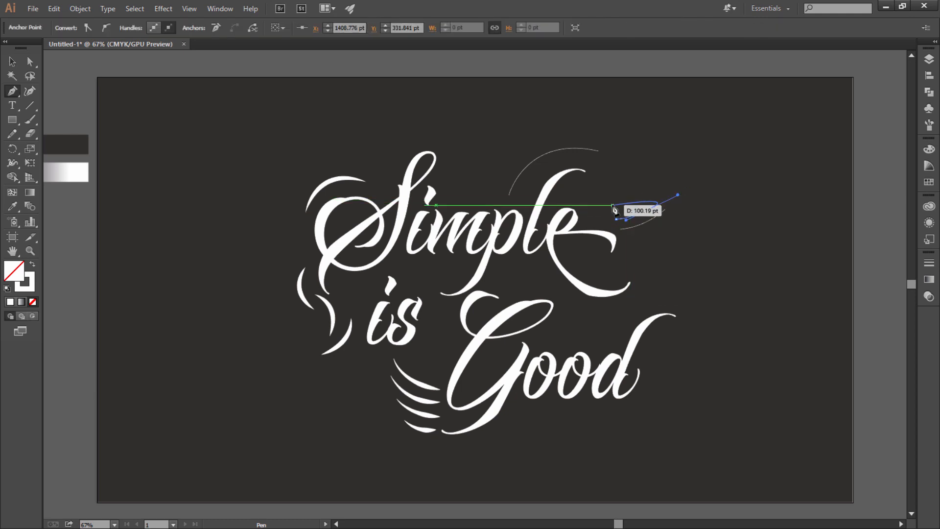
drag(615, 205, 655, 192)
click(616, 192)
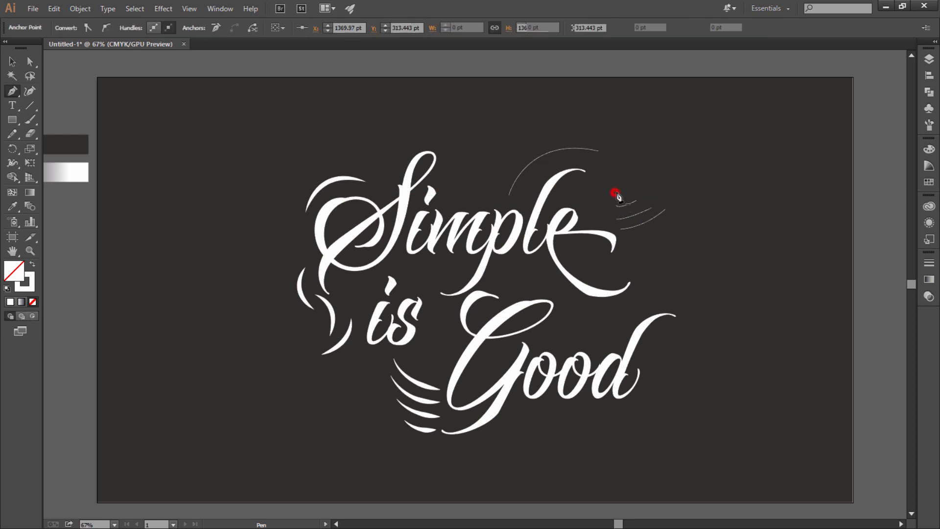
click(631, 189)
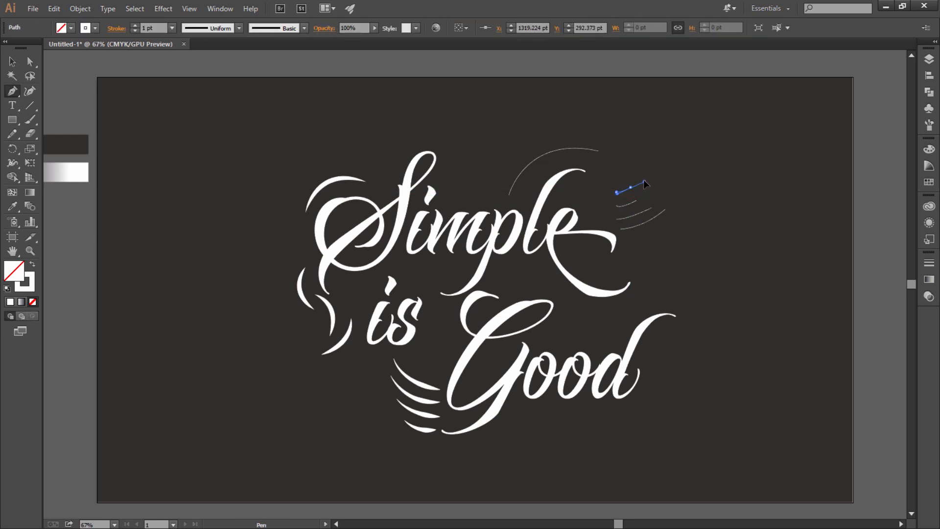
click(645, 180)
click(19, 63)
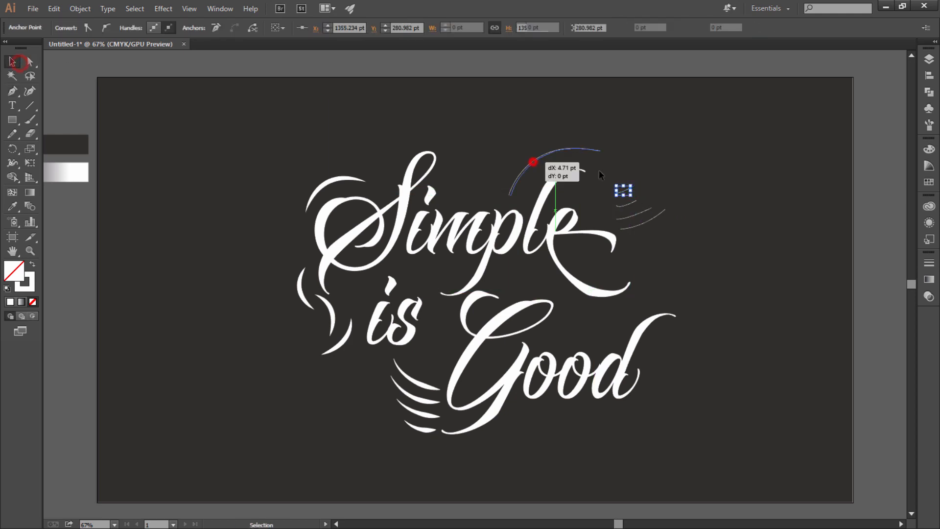
click(529, 163)
Select the four curves beside the e and copy the 12 pt stroke of the arc around the S onto them with the Eyedropper.
drag(663, 180, 623, 226)
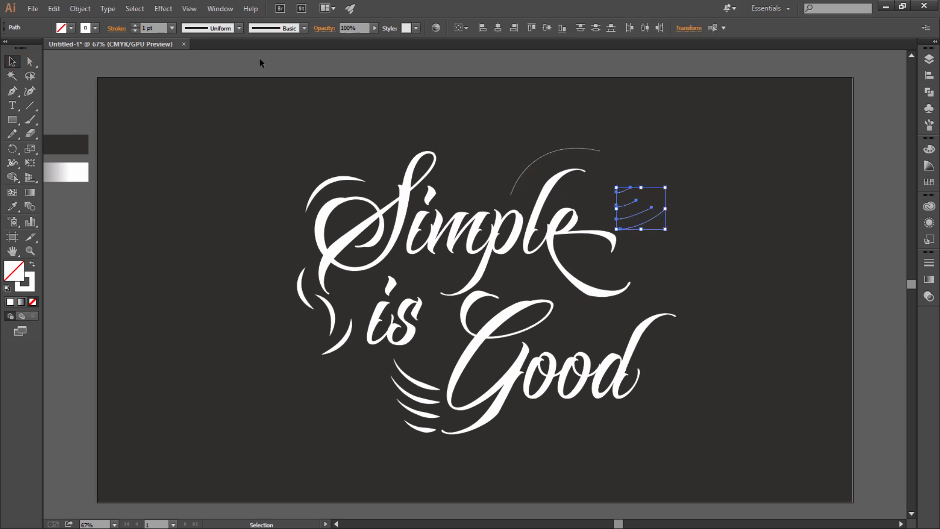
key(i)
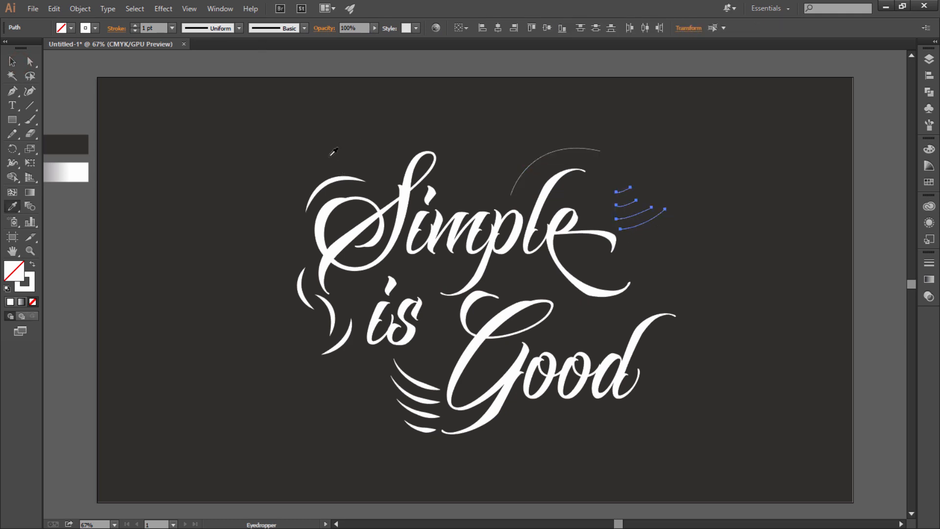
click(339, 175)
Apply the slim, sharply pointed width profile tapered at both ends to the four curves beside the e, and deselect them.
click(12, 61)
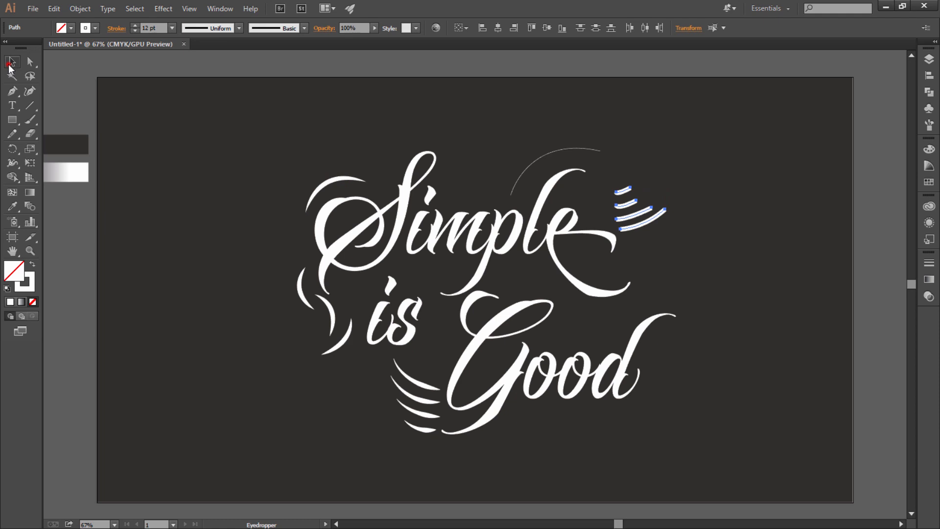
click(239, 28)
click(225, 140)
click(521, 126)
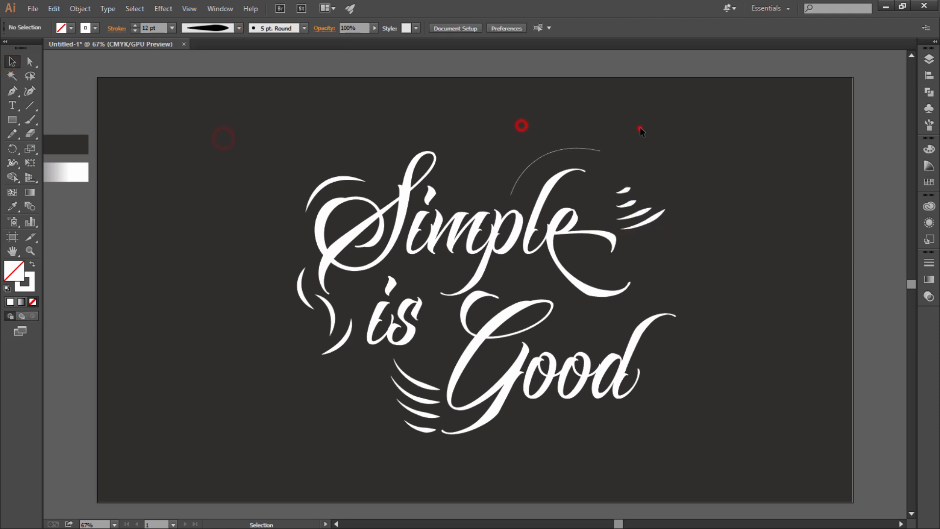
Move the upper curves beside the e downward so the stack of four sits closer together.
click(622, 192)
key(ctrl+plus)
key(ctrl+plus)
key(ctrl+plus)
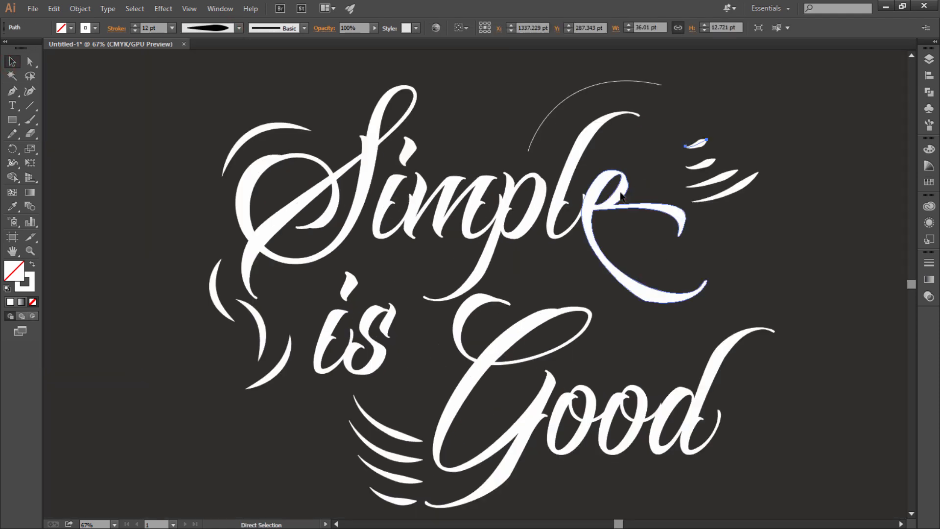
drag(622, 193, 313, 363)
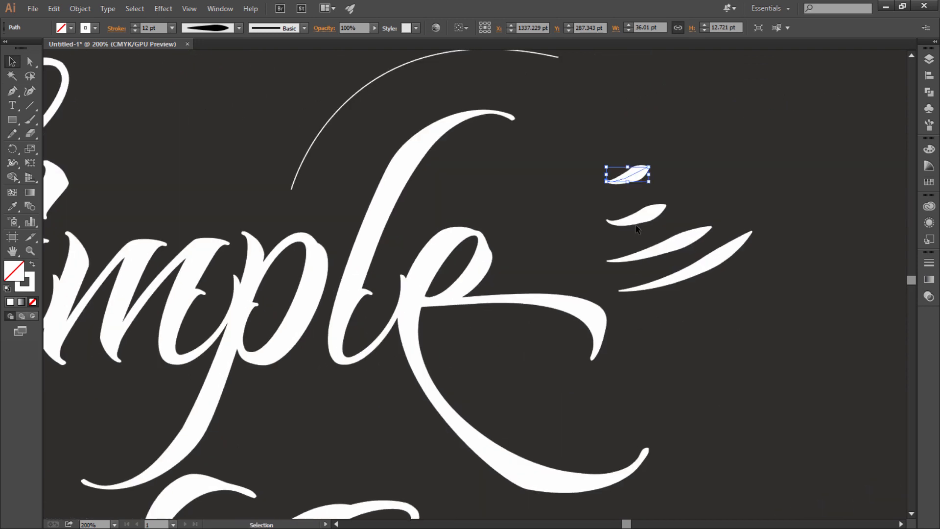
drag(641, 226, 660, 253)
drag(634, 175, 628, 195)
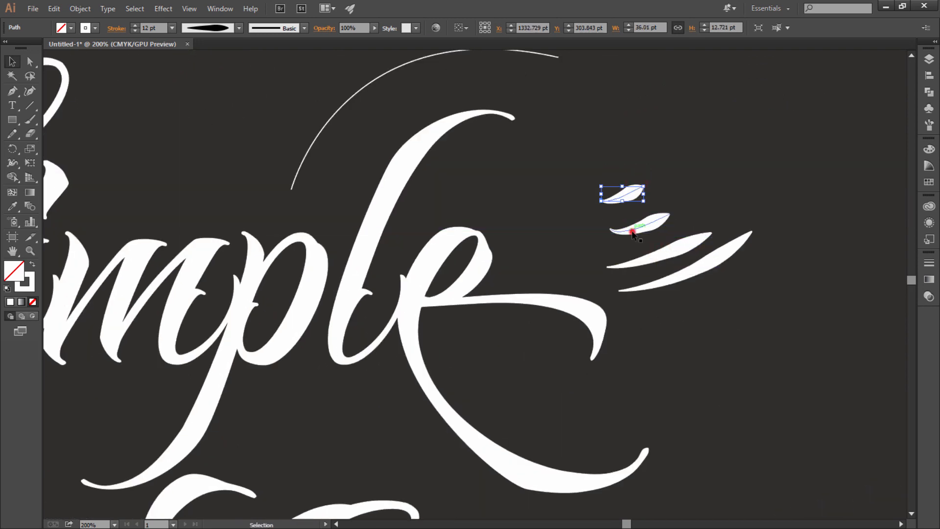
drag(632, 227, 629, 239)
Line up the starting ends of the two shortest curves beside the e with the curve below them, and deselect.
click(661, 197)
drag(624, 192, 657, 217)
click(645, 166)
click(688, 206)
click(647, 208)
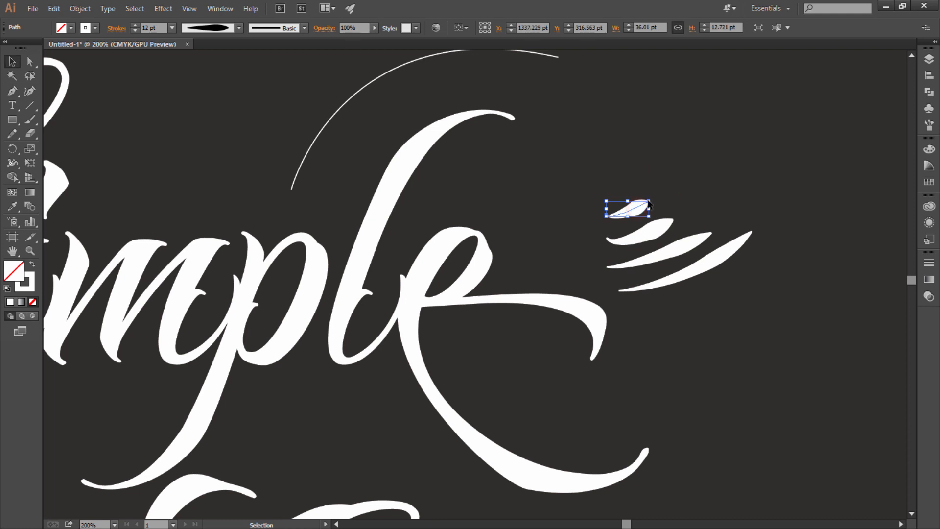
click(712, 205)
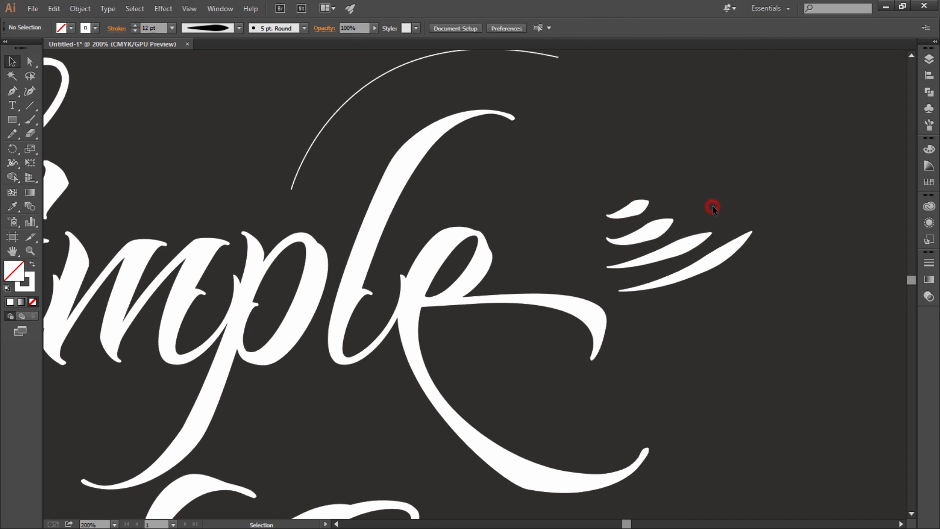
Bend the two longest curves beside the e more strongly by extending the direction handles at their outer ends up and outward.
click(701, 266)
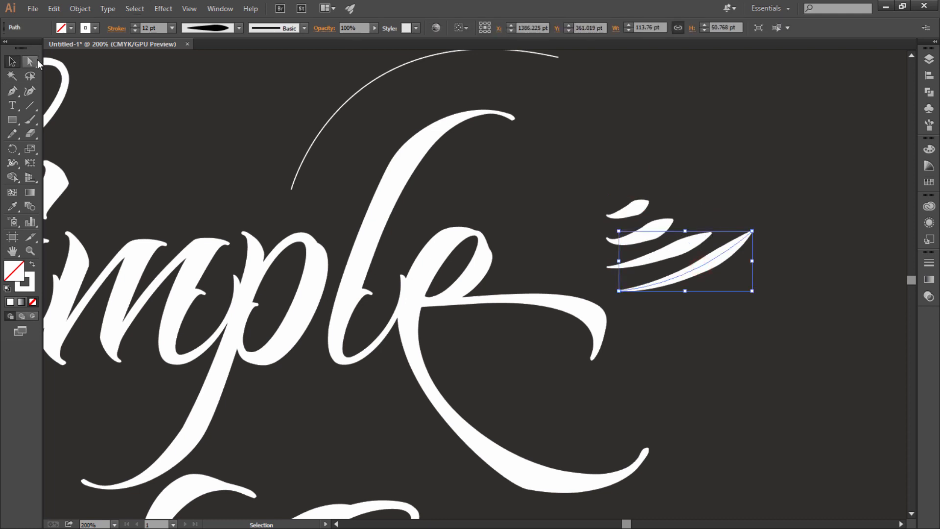
click(34, 60)
drag(749, 234, 806, 162)
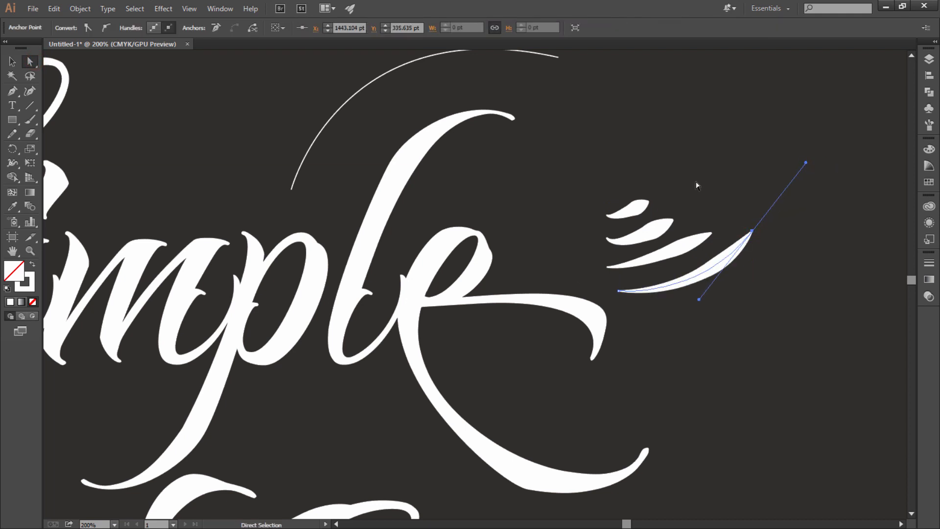
scroll(695, 187, down, 3)
click(713, 162)
drag(712, 162, 791, 123)
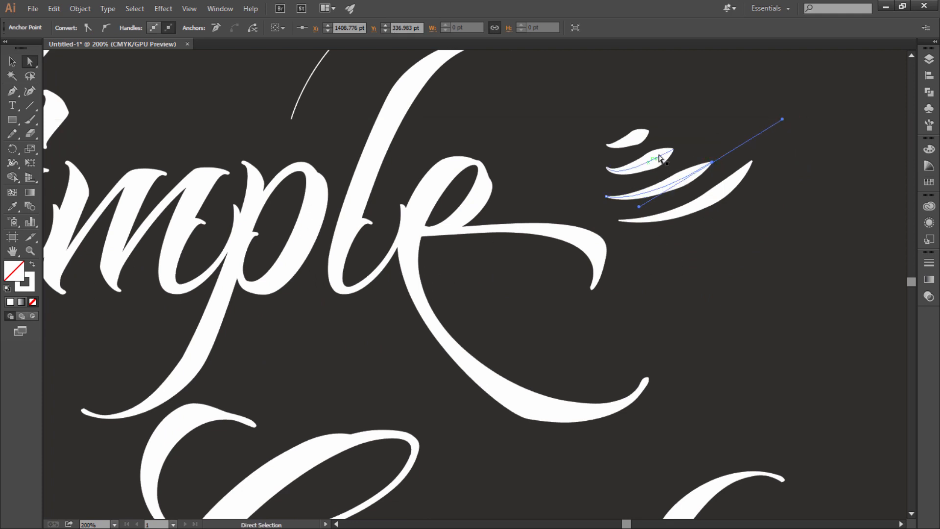
Adjust the outer anchor handles of the two shortest curves beside the e to match the bend of the longer ones.
click(673, 149)
drag(673, 149, 686, 105)
click(659, 159)
click(673, 149)
click(651, 133)
scroll(681, 186, down, 8)
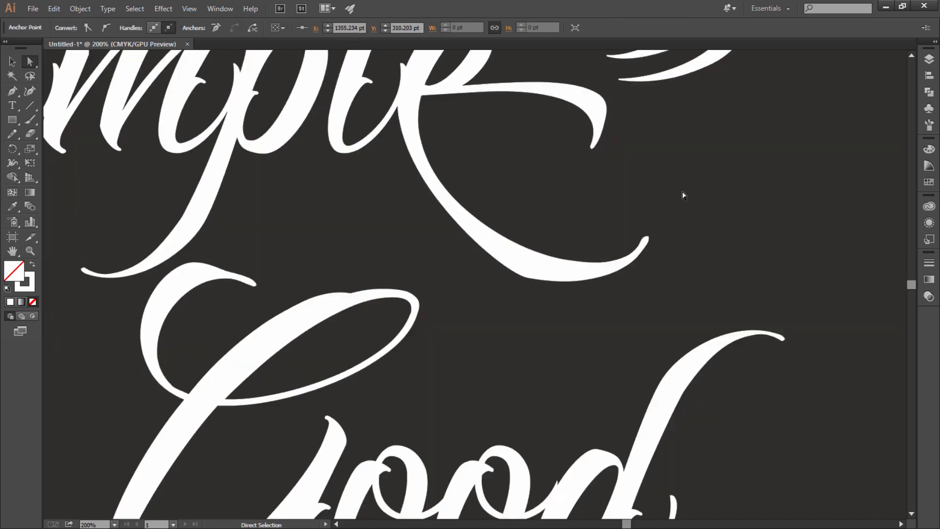
key(ctrl+0)
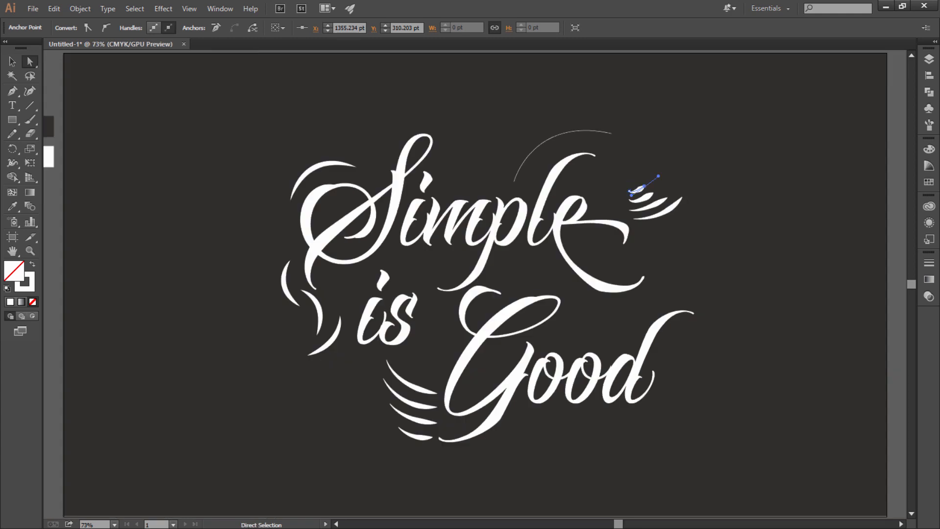
Copy the four strokes beside the G's base to the empty area beyond the d, and reflect the copies across the vertical axis.
click(11, 61)
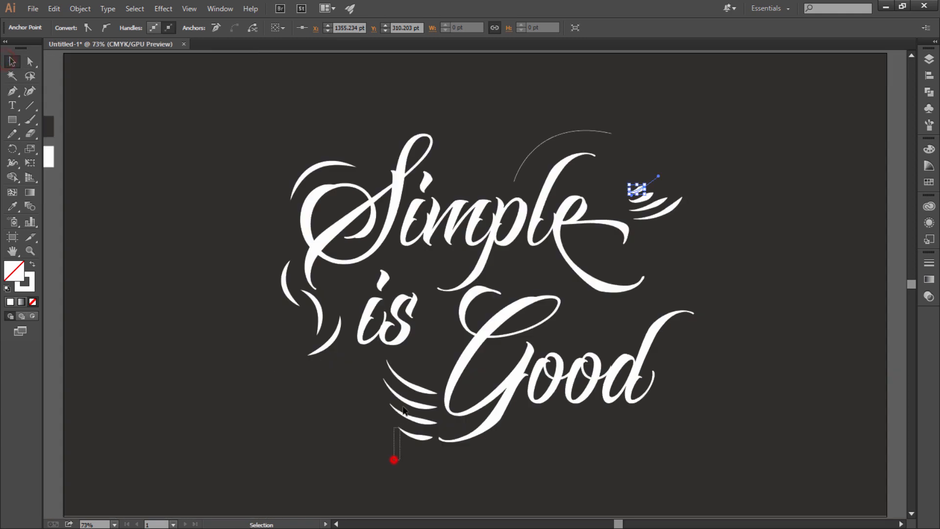
mouse_move(404, 410)
mouse_down()
mouse_move(419, 390)
mouse_move(739, 295)
mouse_move(709, 295)
mouse_move(760, 290)
mouse_up()
right_click(760, 289)
click(821, 432)
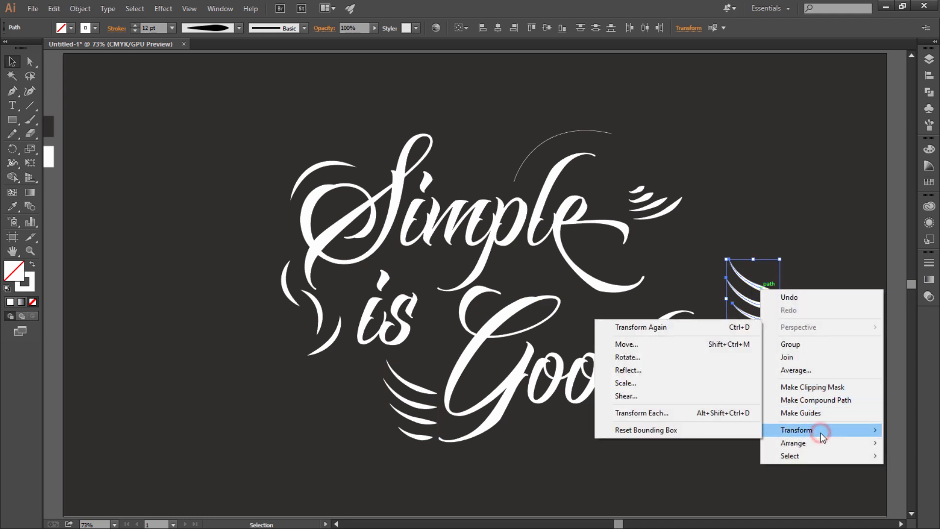
click(661, 374)
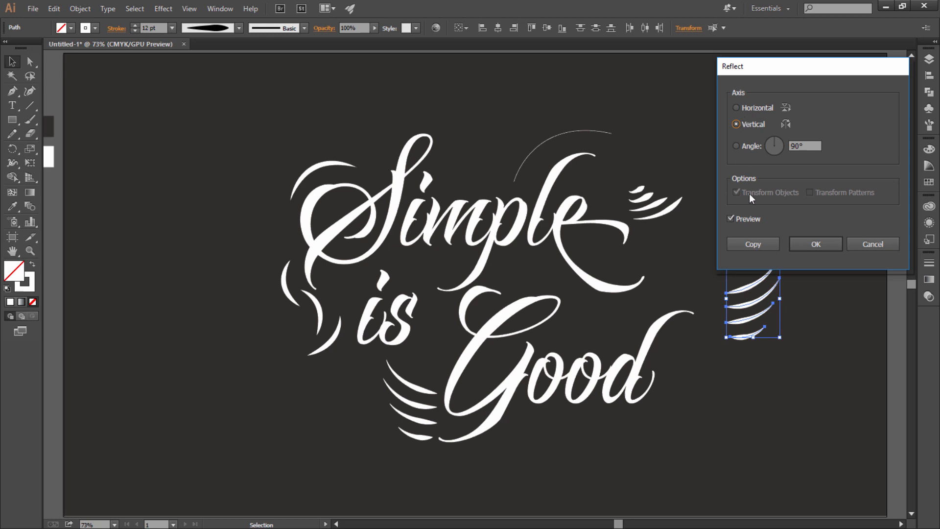
click(808, 247)
click(801, 320)
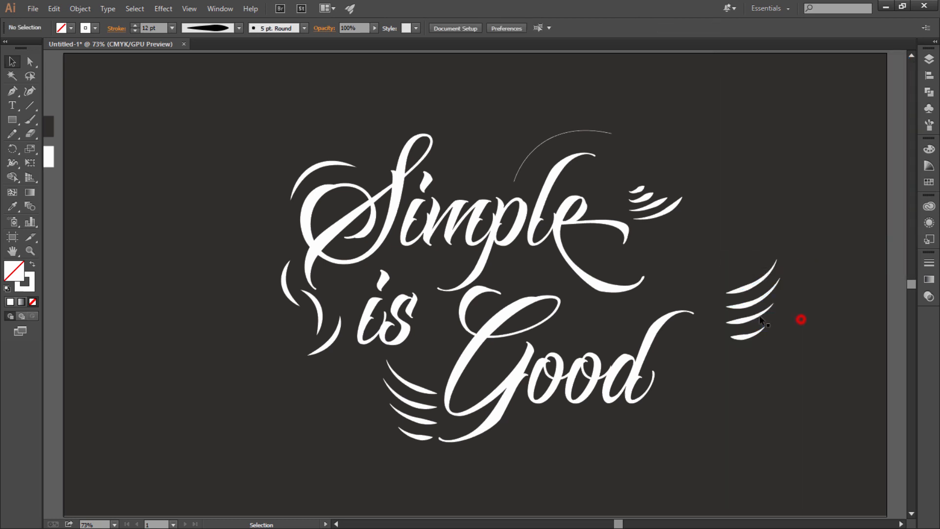
Select the upper three mirrored strokes, scale them down and place them between the e's tail and the top of the d.
double_click(756, 316)
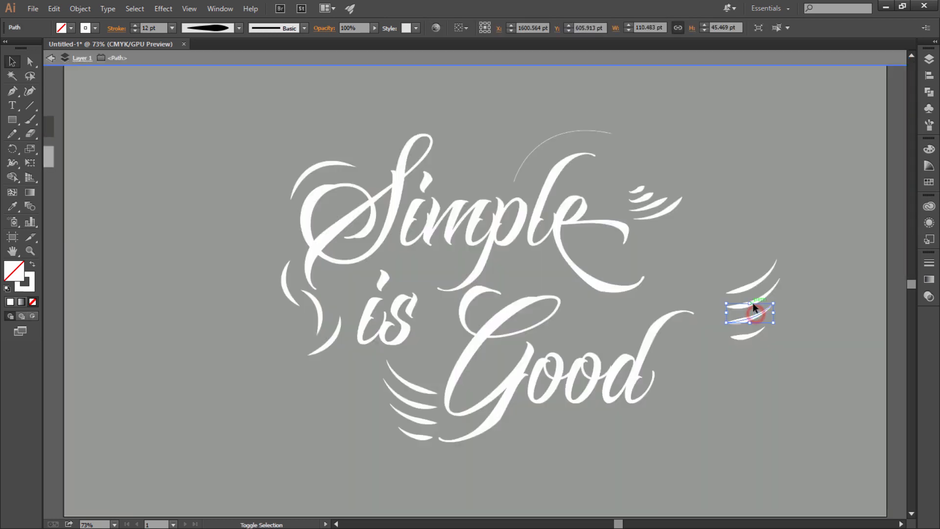
key(Escape)
shift+click(754, 283)
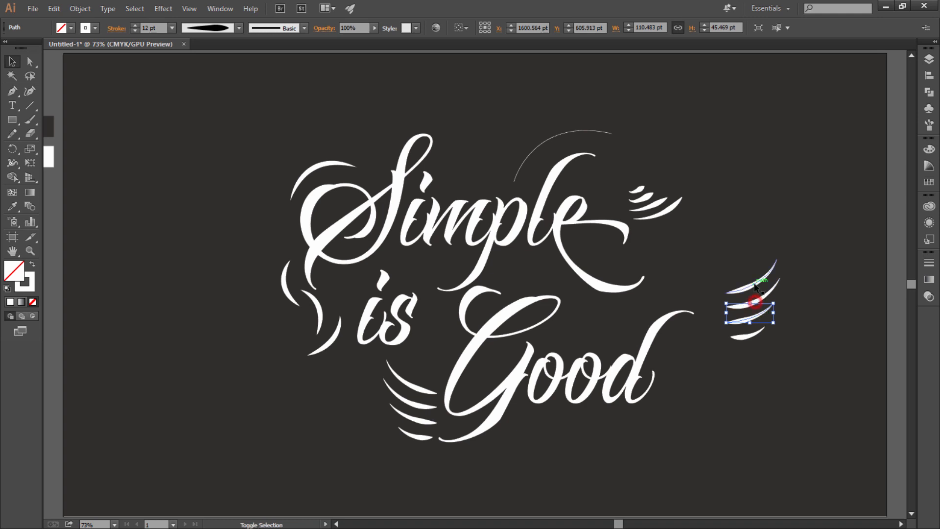
shift+click(754, 305)
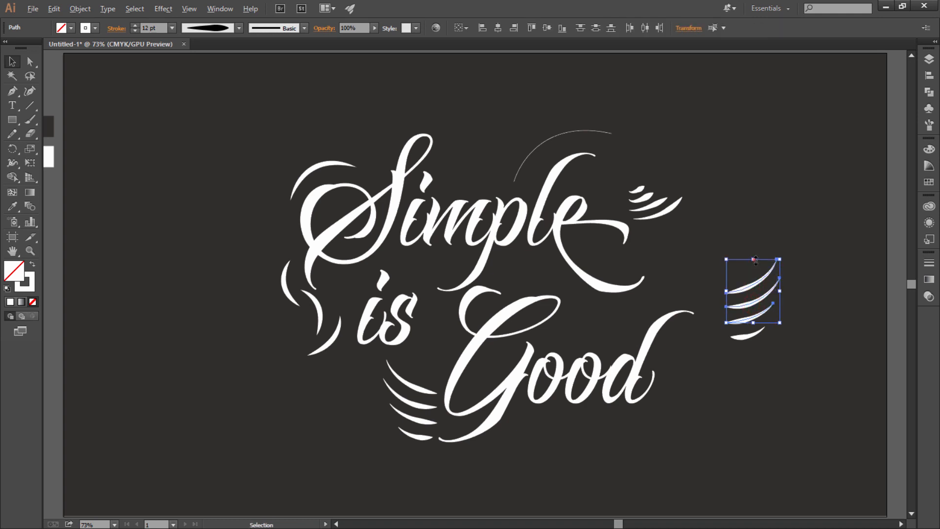
mouse_move(755, 260)
mouse_down()
mouse_move(772, 293)
mouse_move(647, 307)
mouse_up()
Fit the remaining mirrored stroke under the lower curve of the e's tail, above the G, and deselect it.
click(736, 320)
drag(743, 341, 594, 307)
click(651, 247)
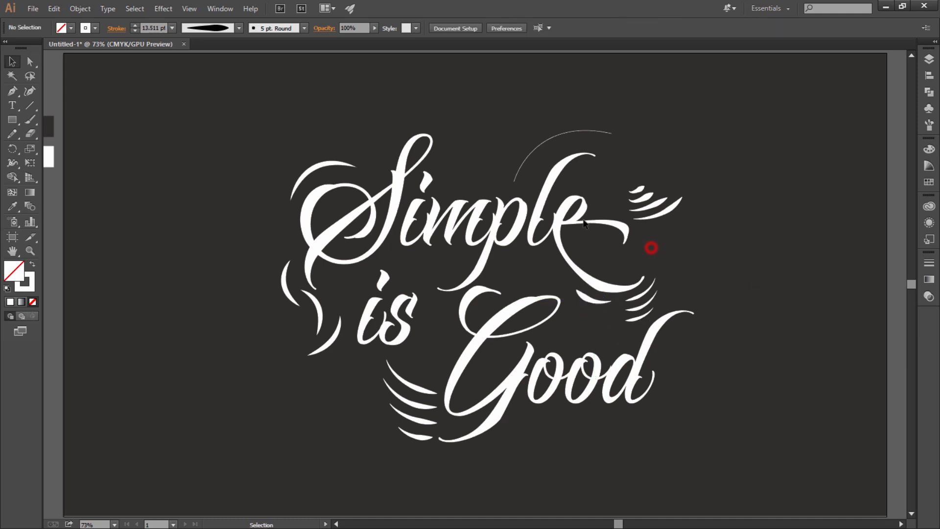
Copy the 14.157 pt stroke from the curves beside the e onto the arc over the l, and apply the slim, pointed width profile.
click(593, 131)
key(i)
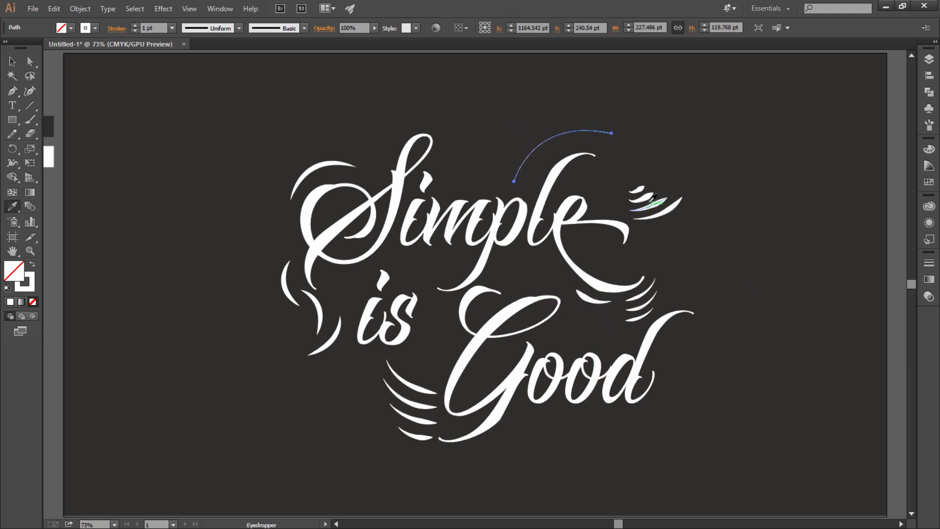
click(650, 200)
click(215, 28)
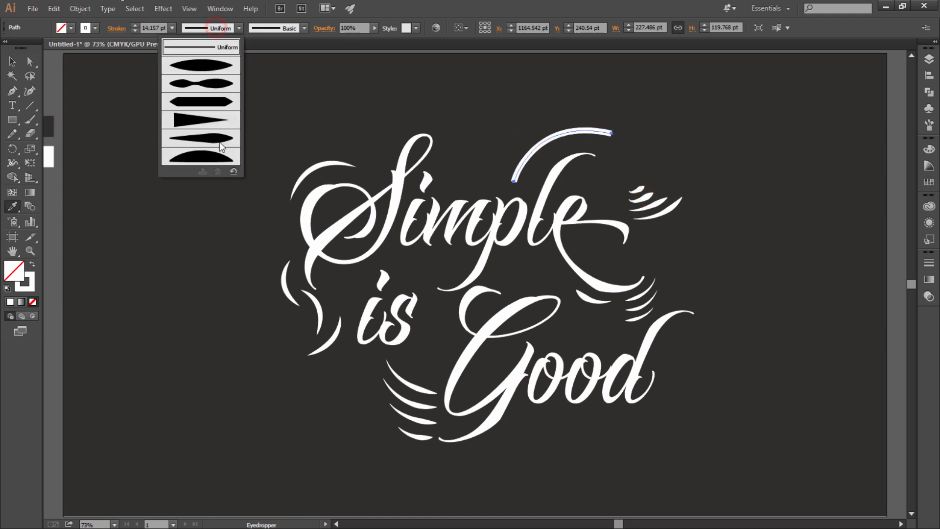
click(220, 142)
click(12, 61)
click(265, 119)
scroll(332, 188, down, 2)
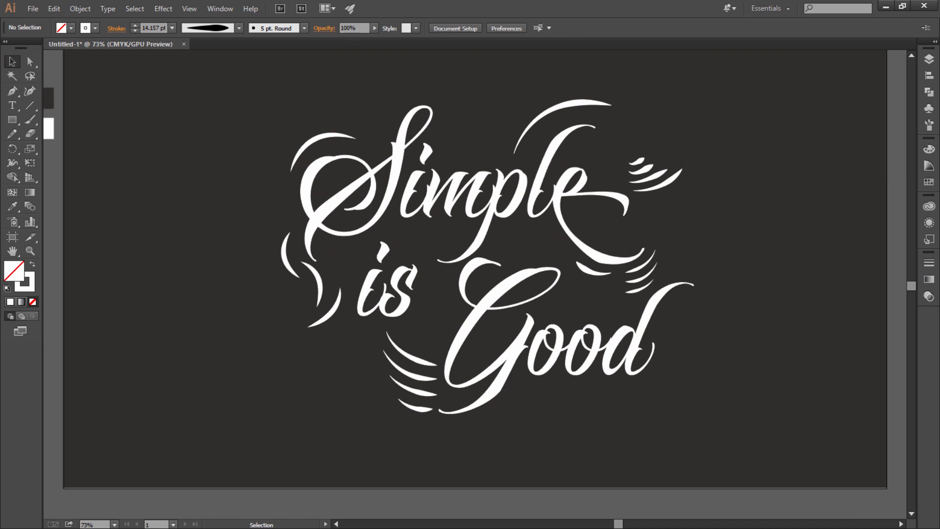
scroll(441, 218, up, 2)
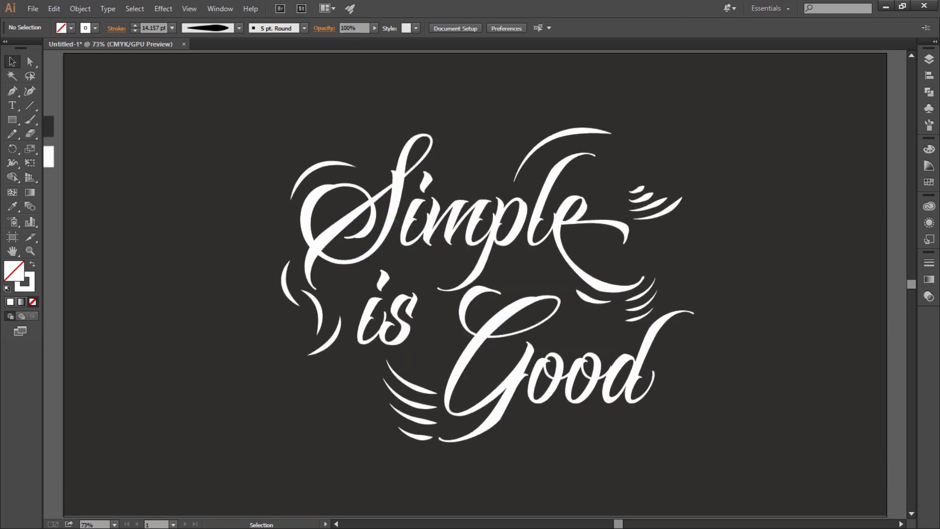